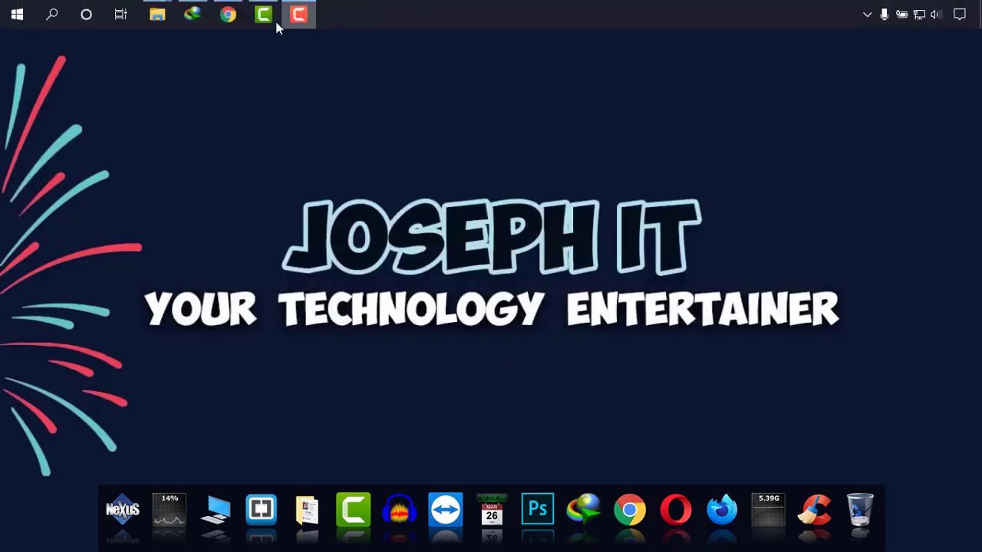
From Pages, open German Lehrer's Publishing Tools and its Video Library.
{"action": "left_click", "coordinate": [228, 14]}
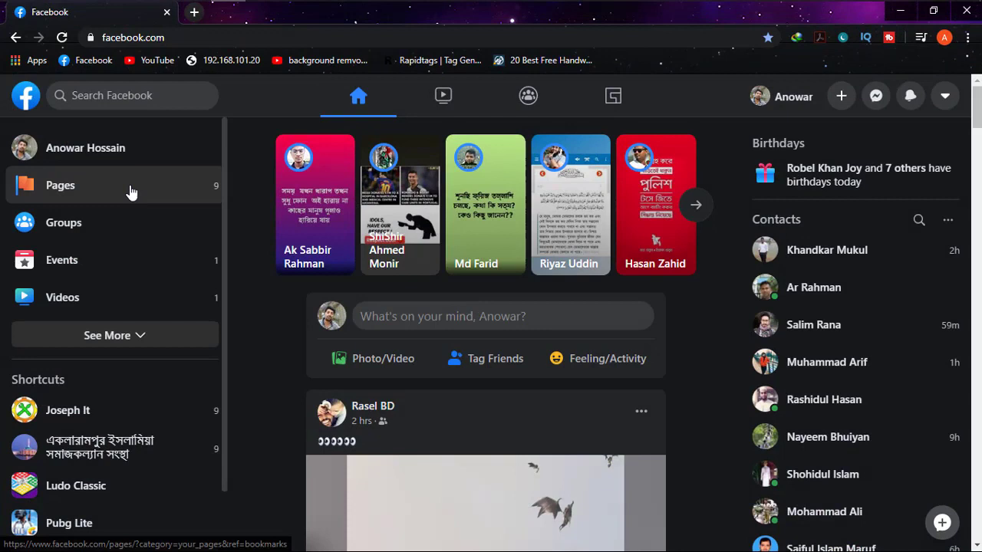
{"action": "left_click", "coordinate": [131, 191]}
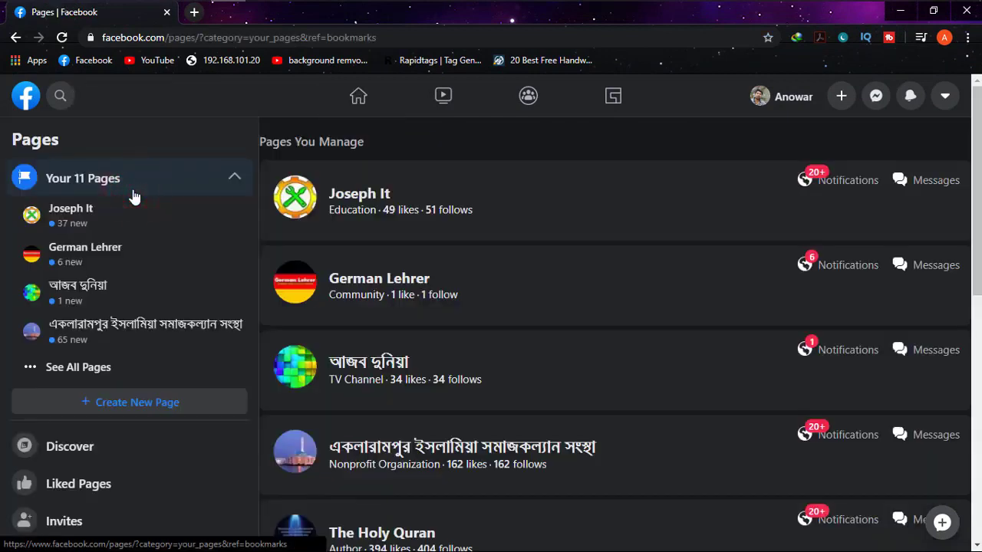
{"action": "left_click", "coordinate": [424, 285]}
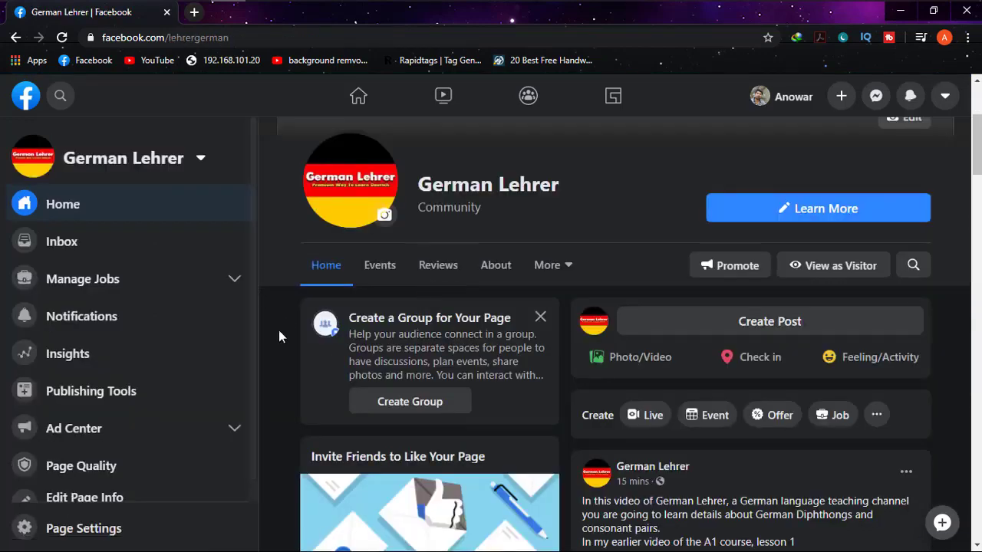
{"action": "scroll", "coordinate": [233, 288], "scroll_direction": "down", "scroll_amount": 1}
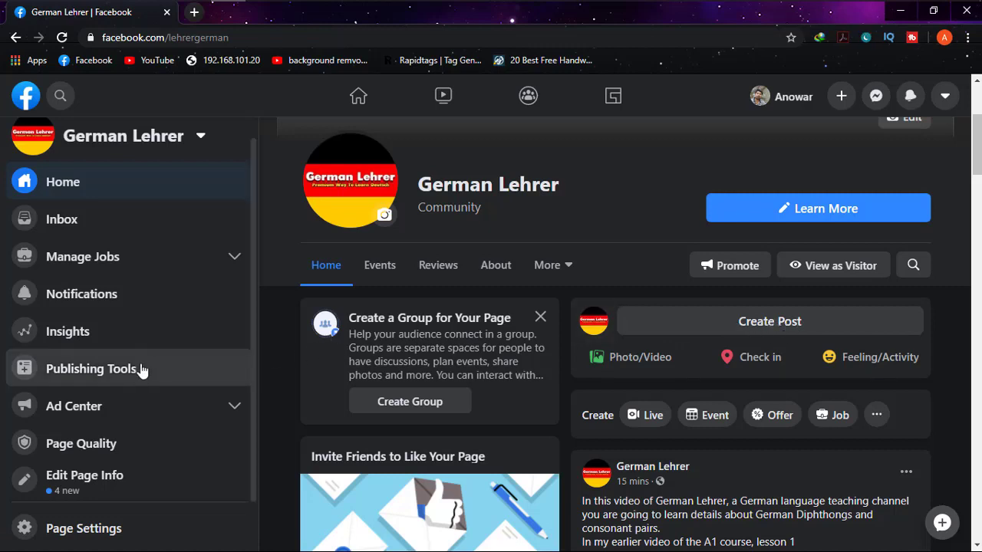
{"action": "left_click", "coordinate": [180, 373]}
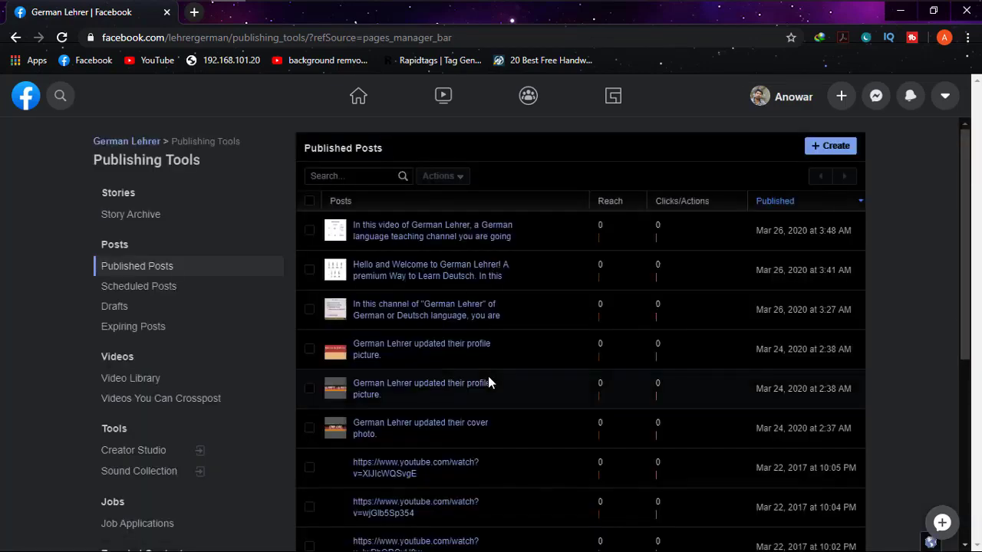
{"action": "left_click", "coordinate": [142, 382]}
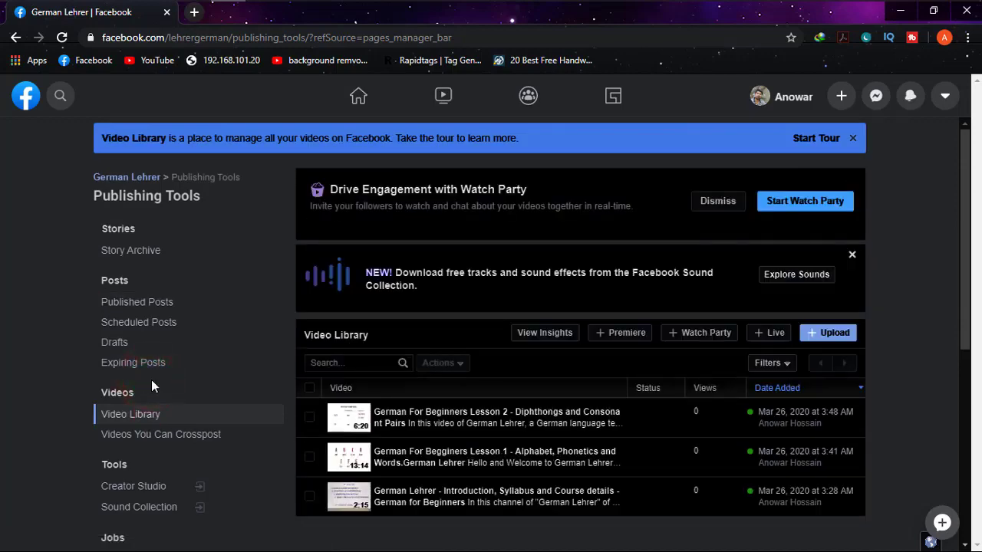
Upload the Lesson 3 mp4 from USB Drive (D:) > German Lehrer.
{"action": "left_click", "coordinate": [844, 335]}
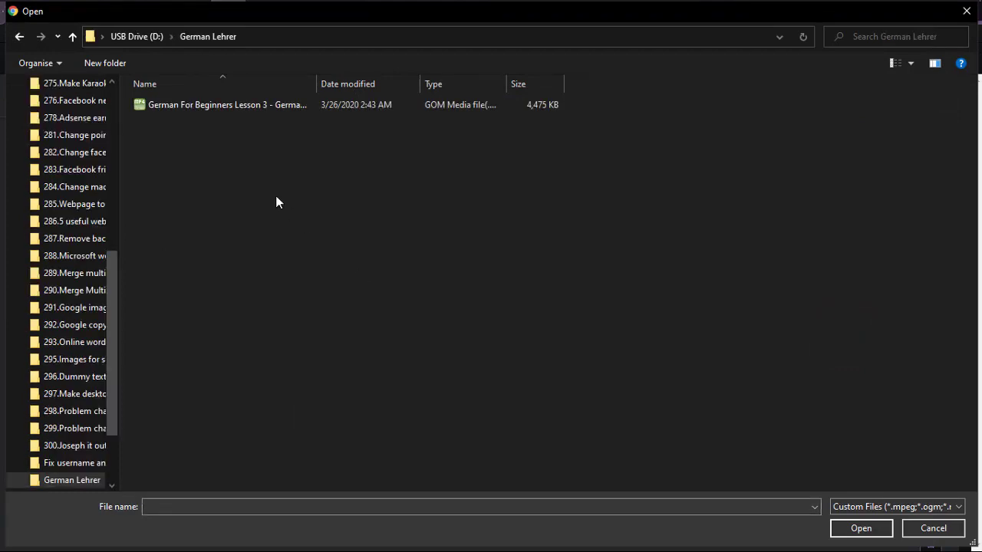
{"action": "left_click", "coordinate": [254, 169]}
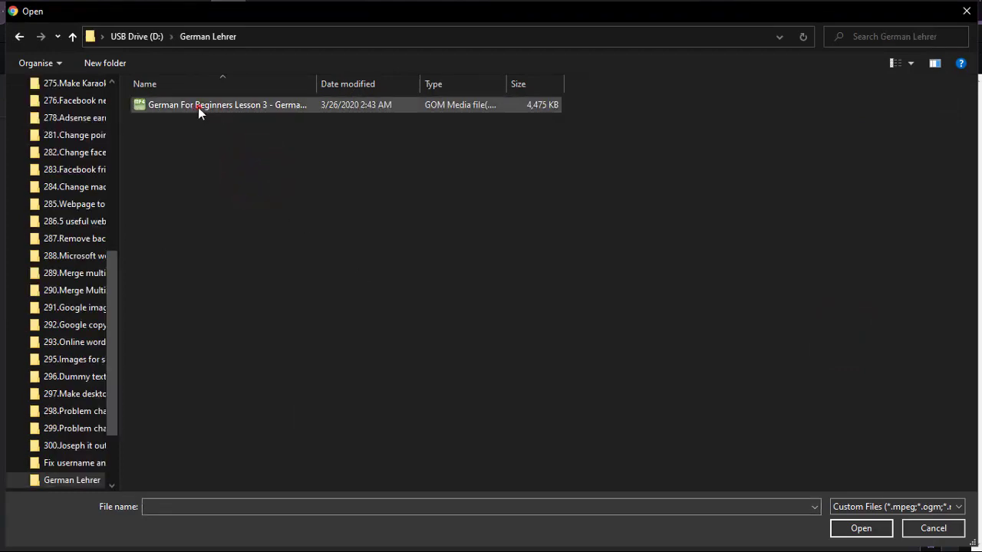
{"action": "left_click", "coordinate": [197, 107]}
{"action": "left_click_drag", "start_coordinate": [317, 82], "coordinate": [546, 82]}
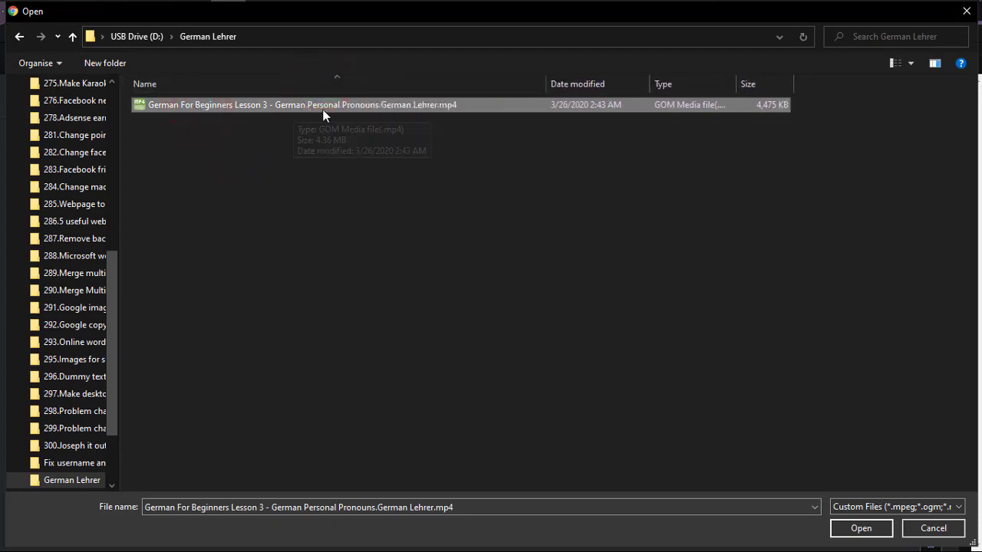
{"action": "left_click", "coordinate": [857, 530]}
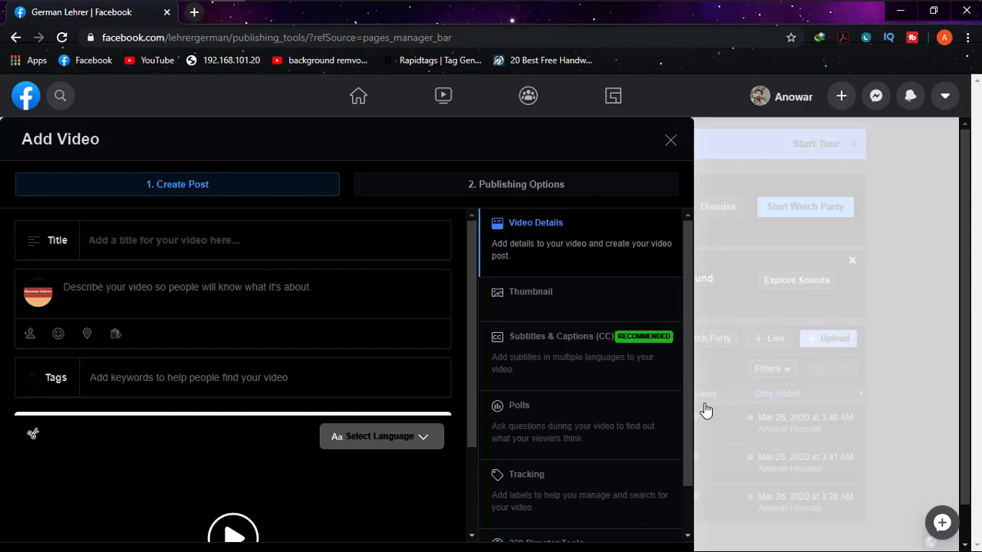
Wait for the Lesson 3 video preview and automatic thumbnail to load.
{"action": "scroll", "coordinate": [421, 317], "scroll_direction": "down", "scroll_amount": 2}
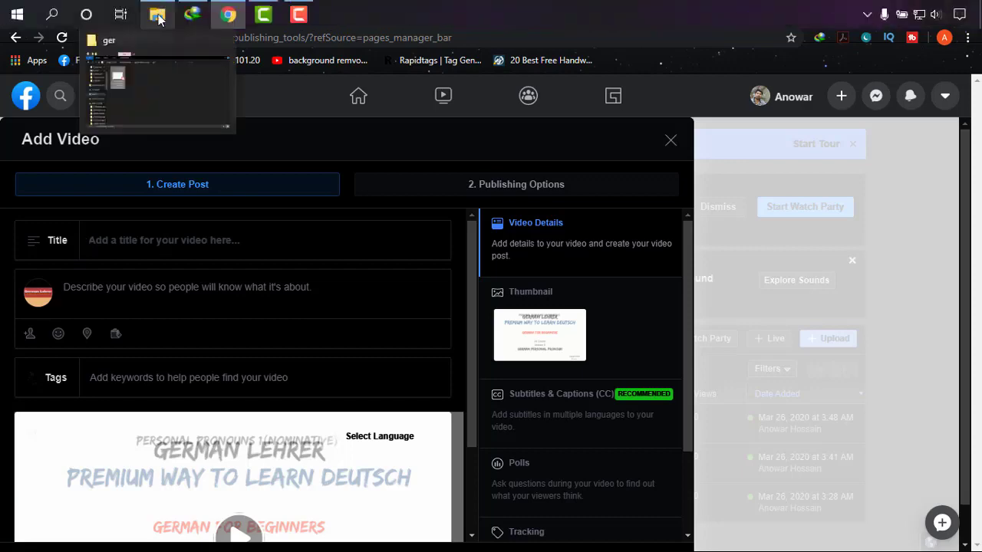
Copy the Lesson 3 video's file name in File Explorer and paste it as the Title.
{"action": "left_click", "coordinate": [158, 77]}
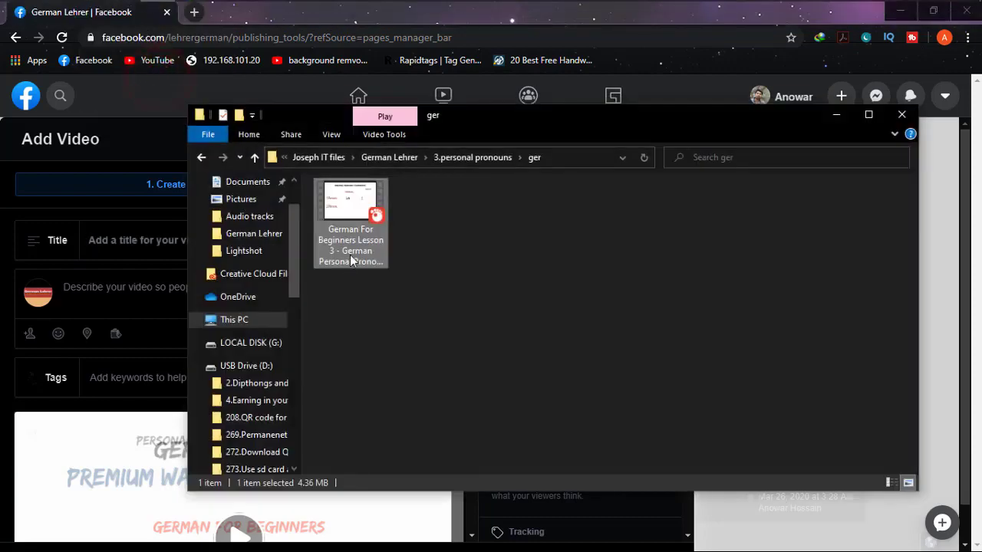
{"action": "right_click", "coordinate": [350, 255]}
{"action": "left_click", "coordinate": [411, 521]}
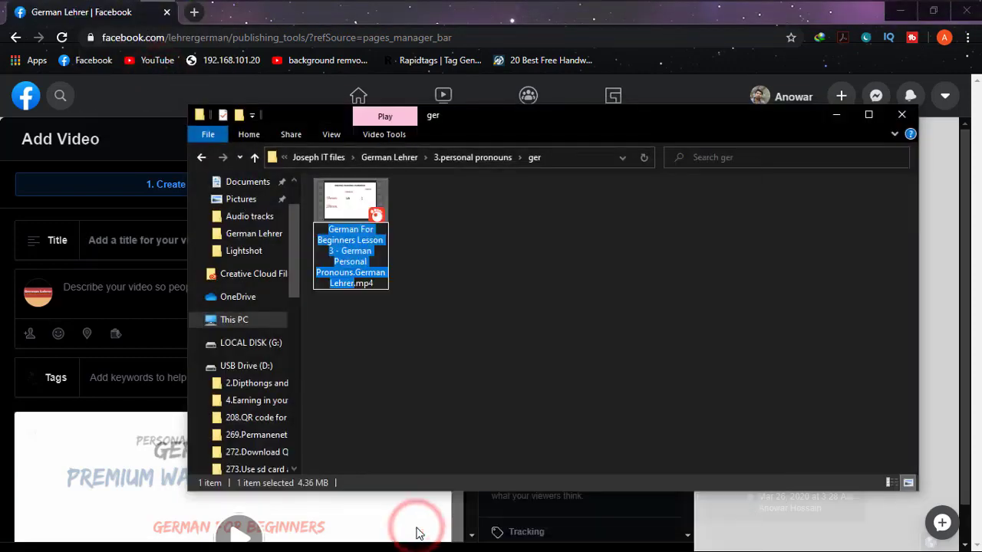
{"action": "left_click", "coordinate": [835, 115]}
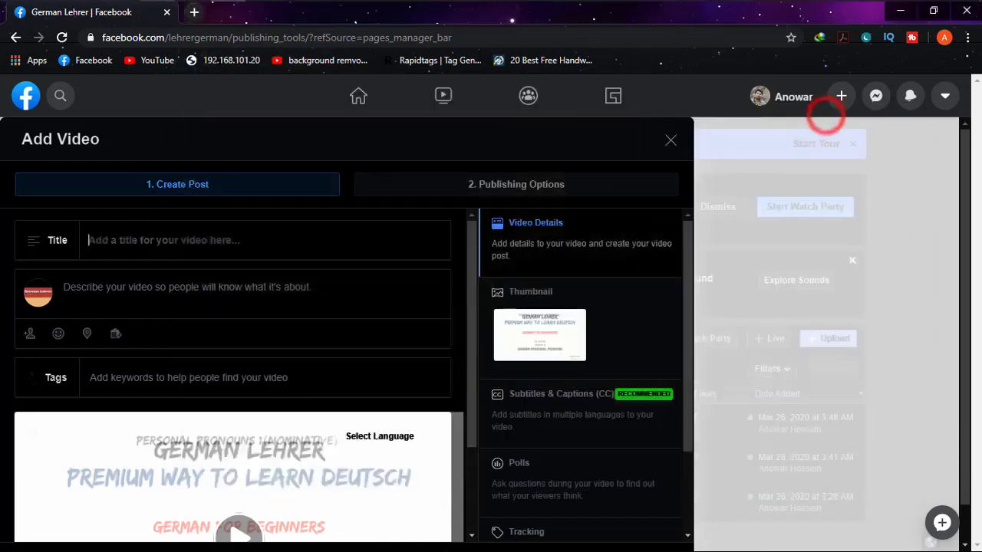
{"action": "left_click", "coordinate": [230, 240]}
{"action": "key", "text": "ctrl+v"}
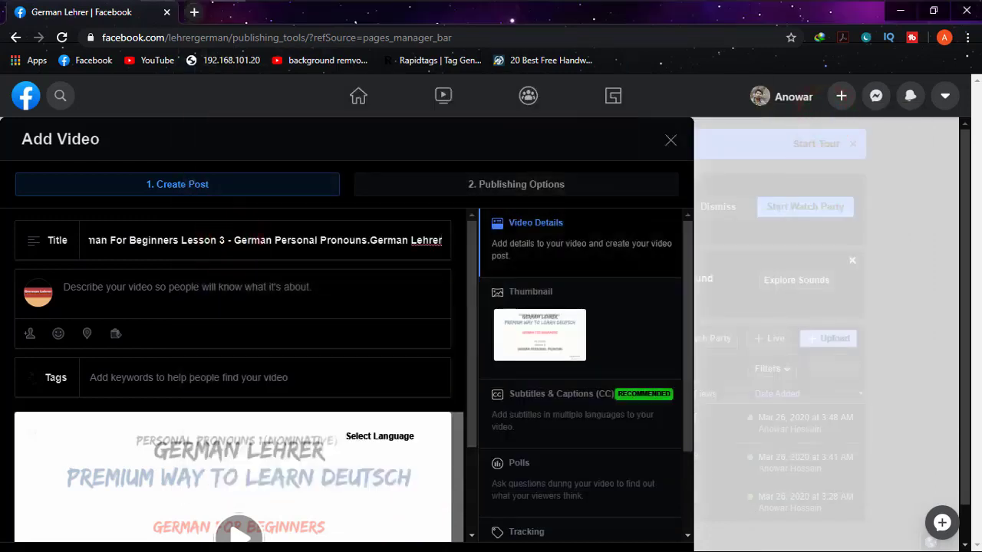
{"action": "left_click", "coordinate": [256, 293]}
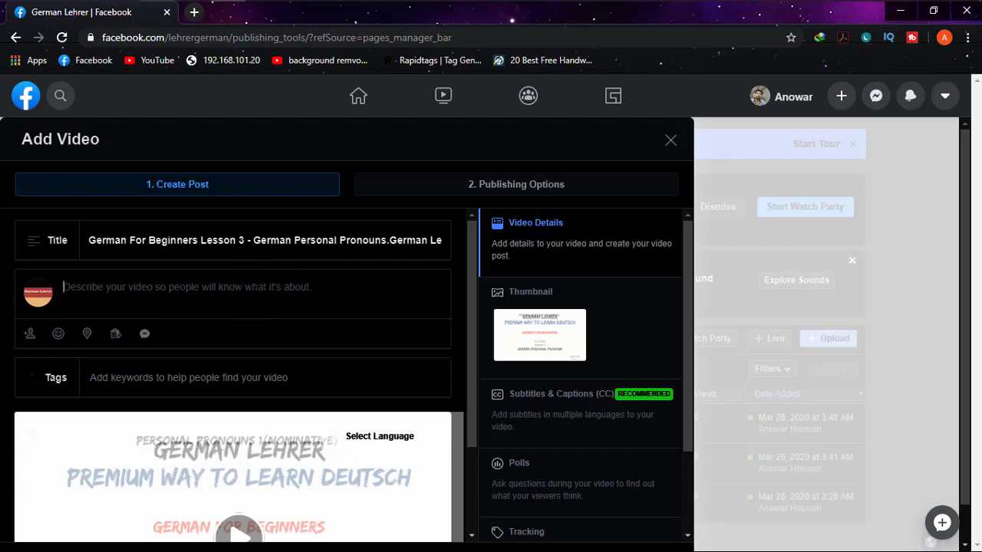
Open 3.txt from USB Drive (D:) > German Lehrer in Notepad.
{"action": "left_click", "coordinate": [165, 19]}
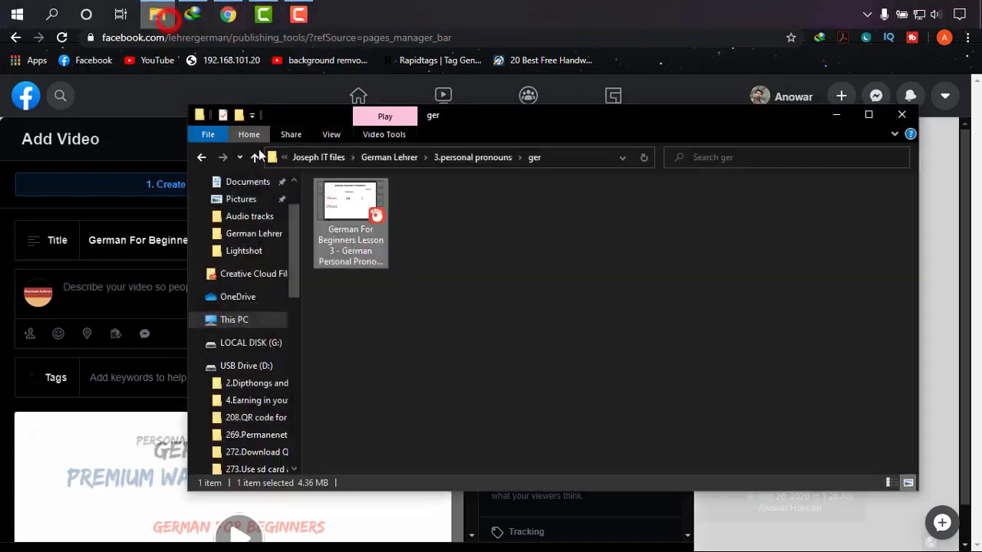
{"action": "left_click", "coordinate": [433, 304]}
{"action": "left_click", "coordinate": [255, 157]}
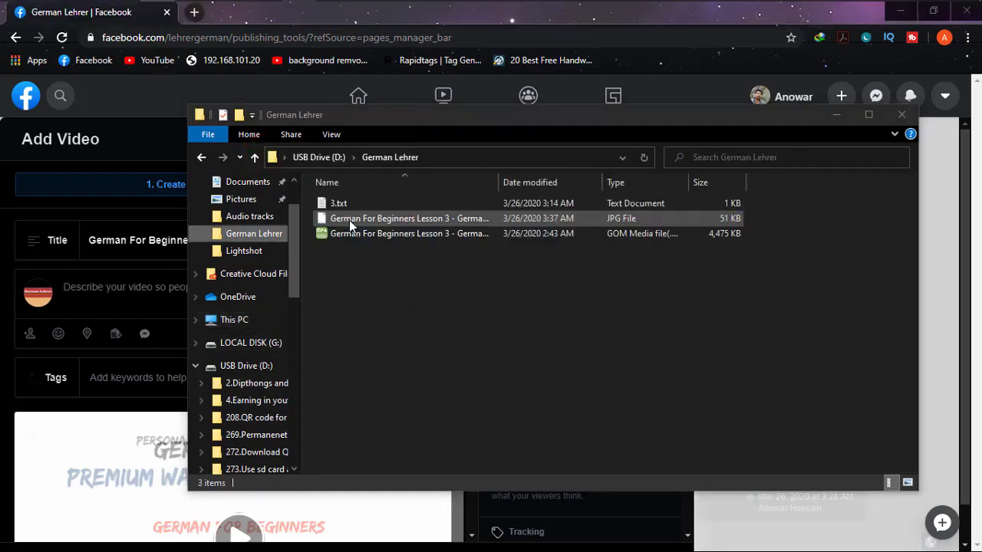
{"action": "left_click", "coordinate": [354, 203]}
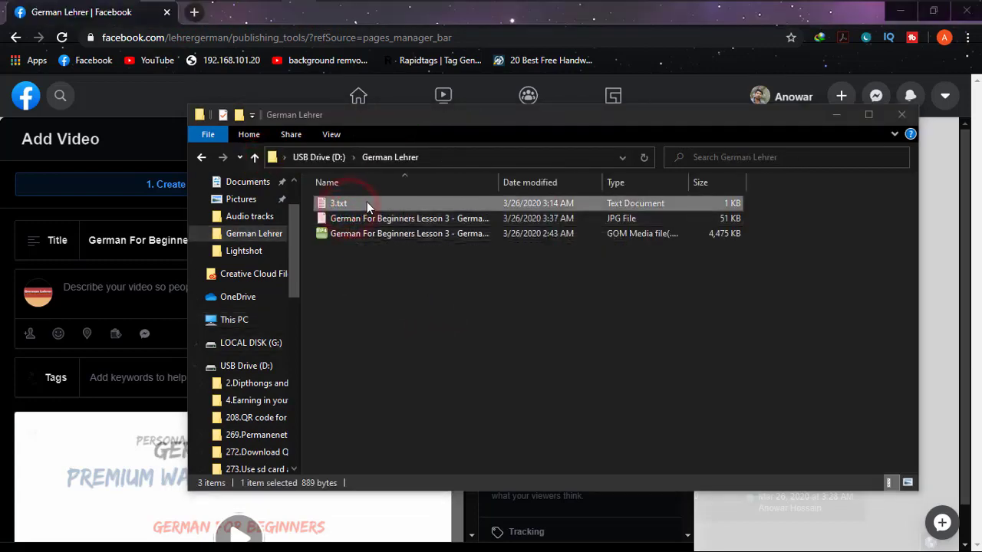
{"action": "double_click", "coordinate": [366, 202]}
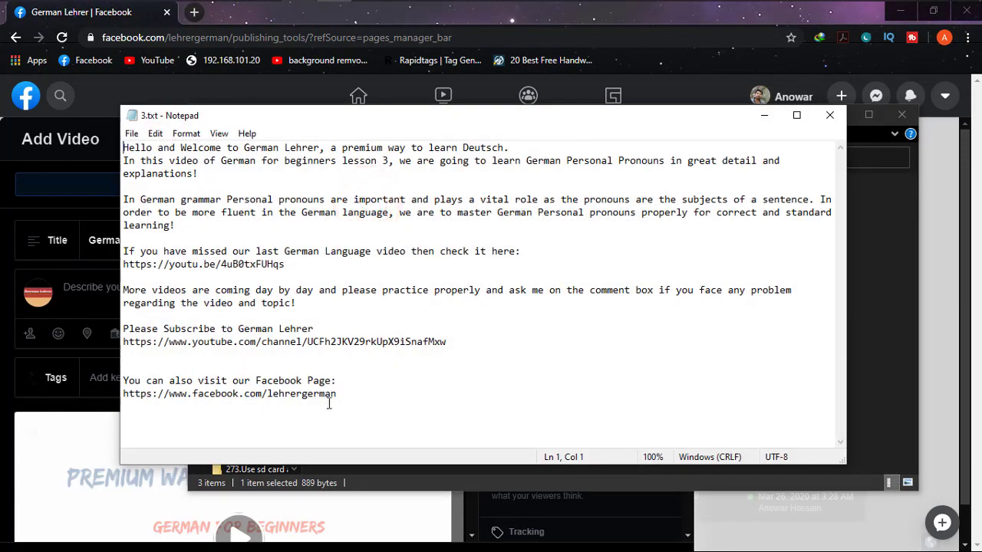
Copy the whole Lesson 3 description text and minimize Notepad.
{"action": "mouse_move", "coordinate": [359, 400]}
{"action": "left_mouse_down"}
{"action": "mouse_move", "coordinate": [233, 289]}
{"action": "mouse_move", "coordinate": [136, 158]}
{"action": "left_mouse_up"}
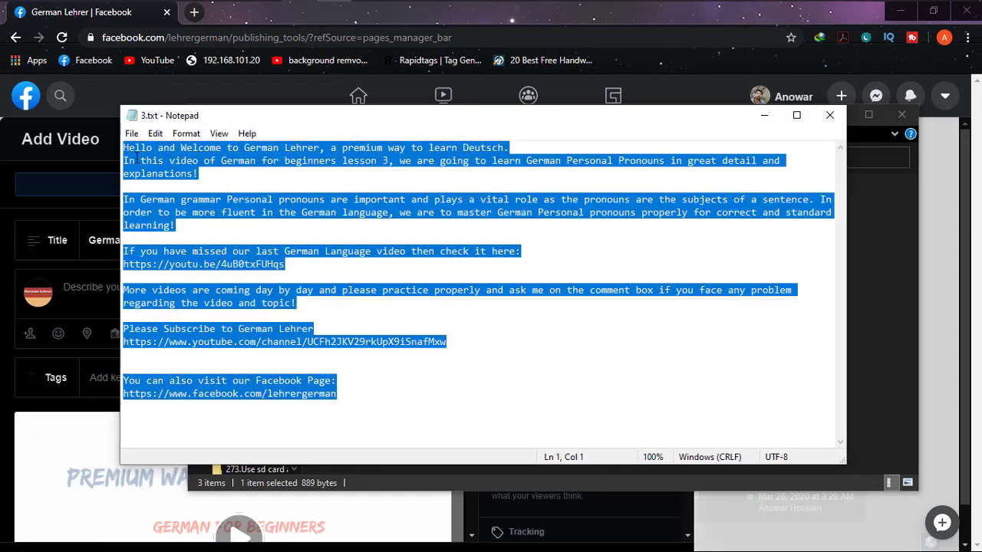
{"action": "right_click", "coordinate": [135, 158]}
{"action": "left_click", "coordinate": [164, 200]}
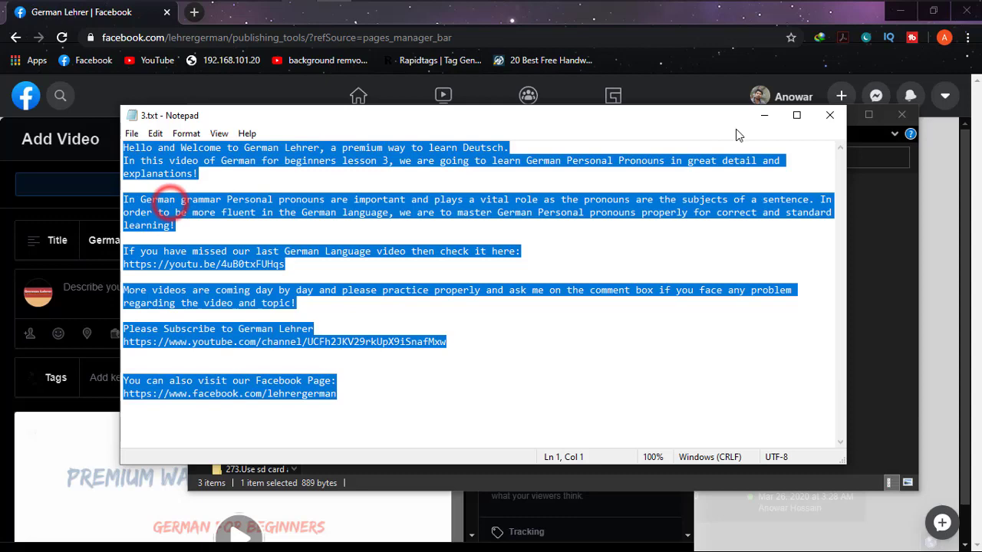
{"action": "left_click", "coordinate": [762, 116]}
Paste the 3.txt description into the post and move to the Tags field.
{"action": "left_click", "coordinate": [133, 17]}
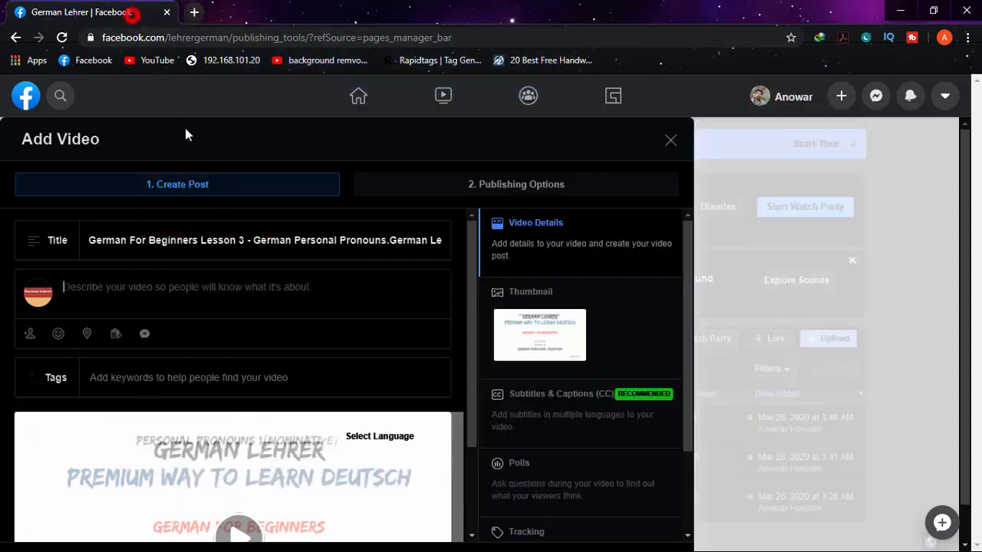
{"action": "left_click", "coordinate": [222, 287]}
{"action": "key", "text": "ctrl+v"}
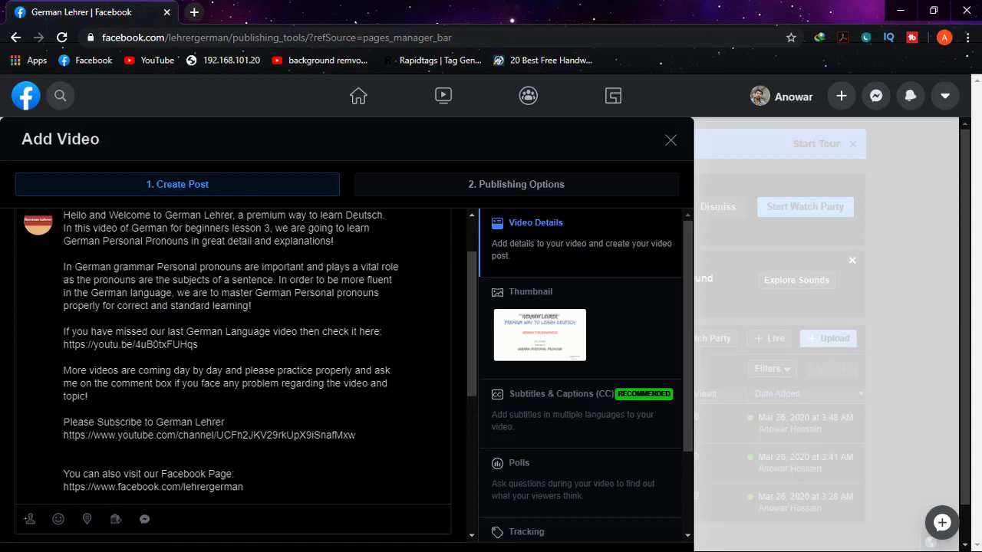
{"action": "scroll", "coordinate": [231, 368], "scroll_direction": "down", "scroll_amount": 5}
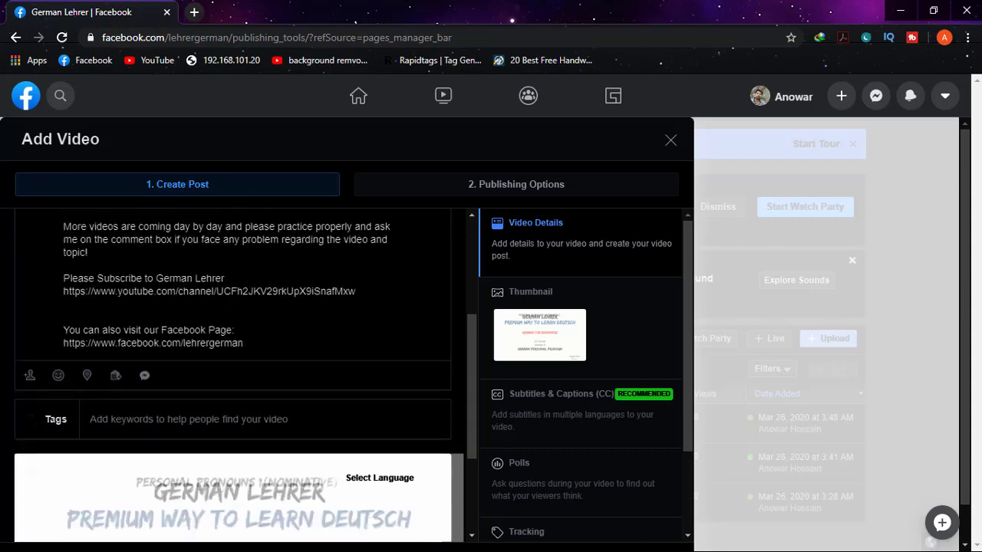
{"action": "scroll", "coordinate": [310, 316], "scroll_direction": "down", "scroll_amount": 2}
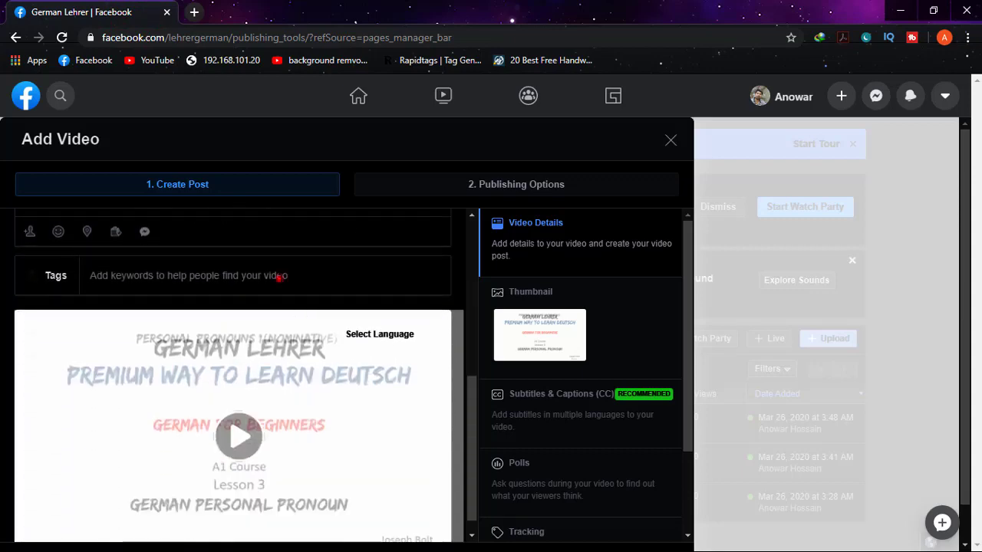
{"action": "left_click", "coordinate": [279, 277]}
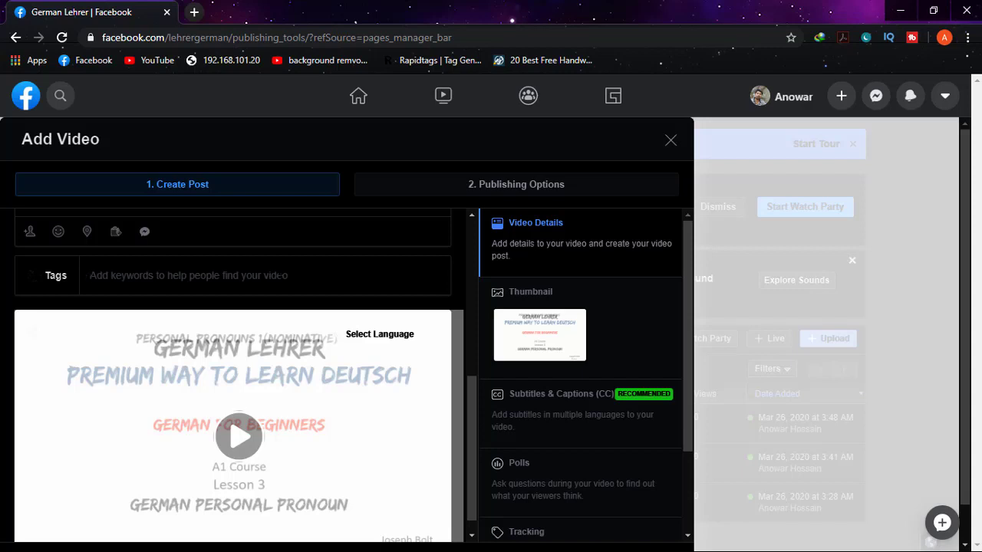
Add tags German (language), pronouns, personal pronouns and learn german.
{"action": "type", "text": "german la"}
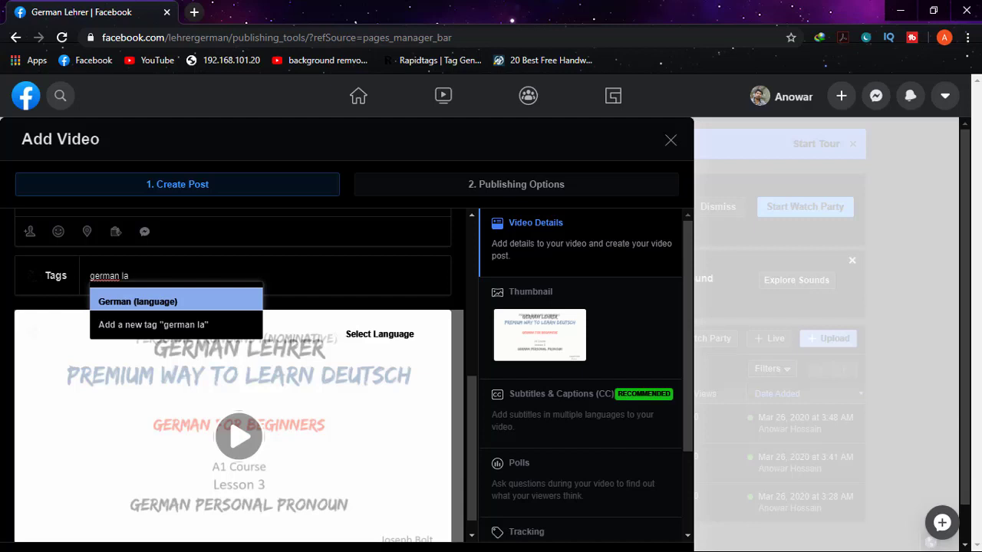
{"action": "key", "text": "Return"}
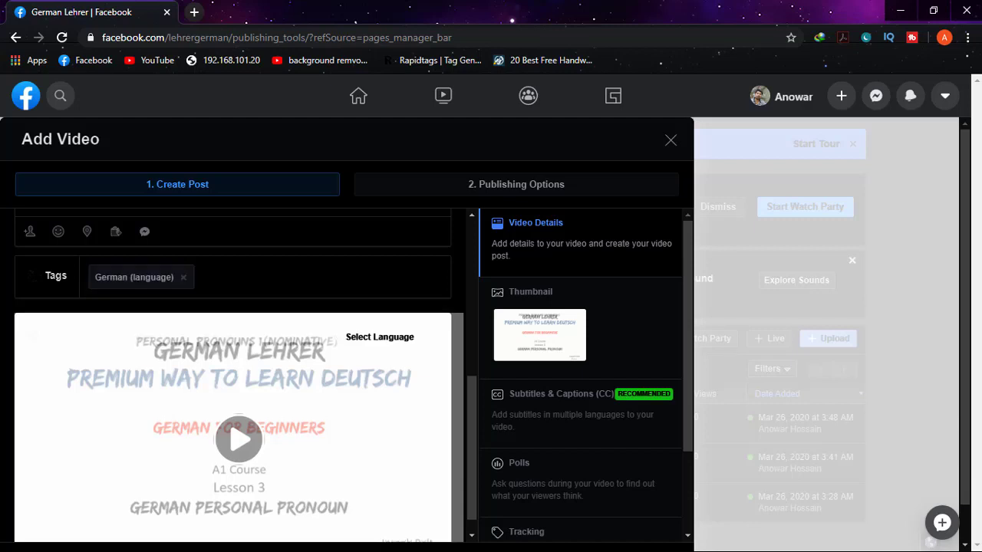
{"action": "type", "text": "pro"}
{"action": "type", "text": "nouns"}
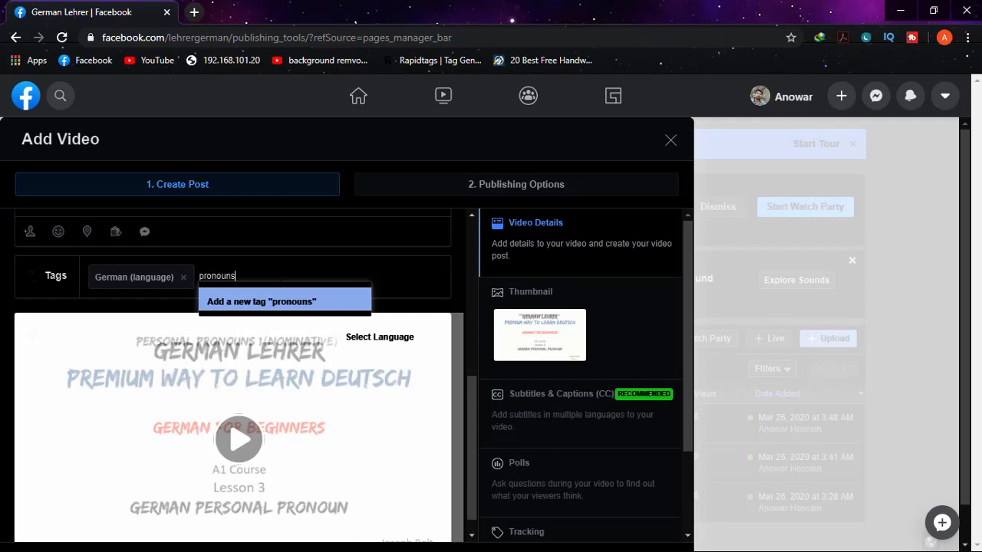
{"action": "key", "text": "Return"}
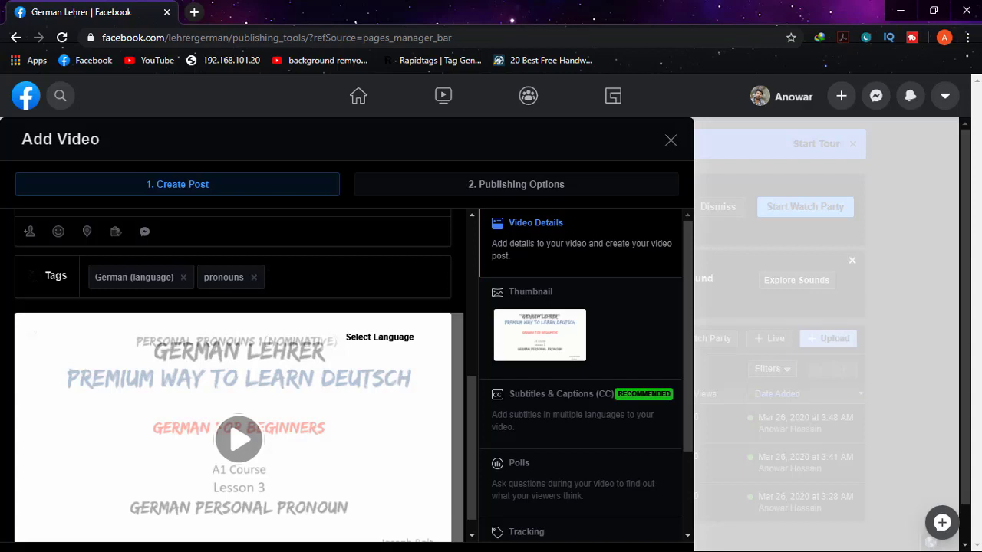
{"action": "type", "text": "persona"}
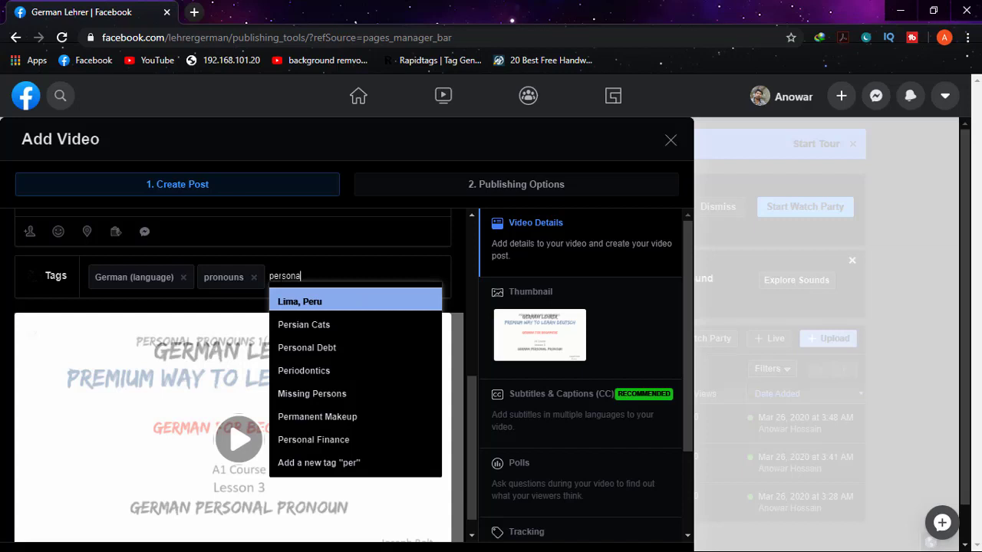
{"action": "type", "text": "l pronouns"}
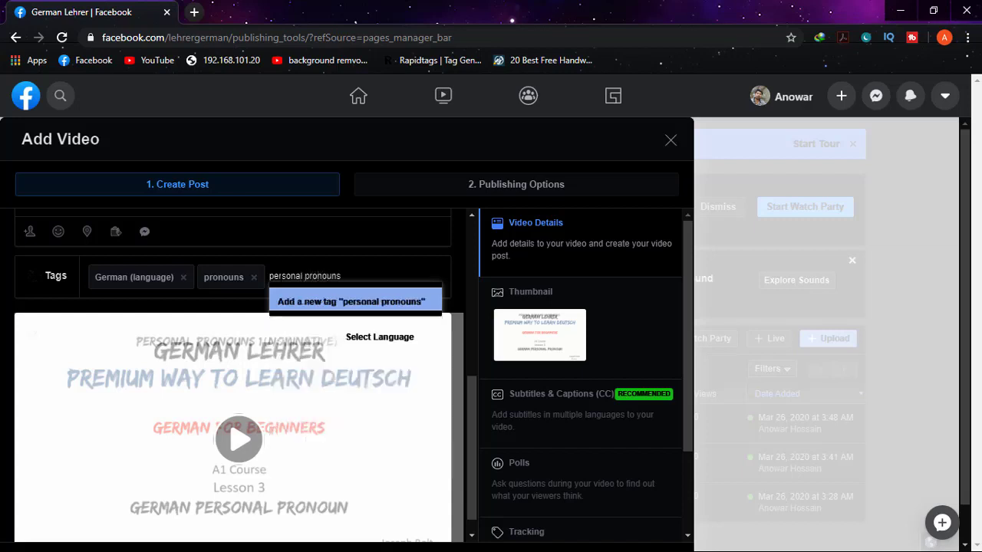
{"action": "key", "text": "Return"}
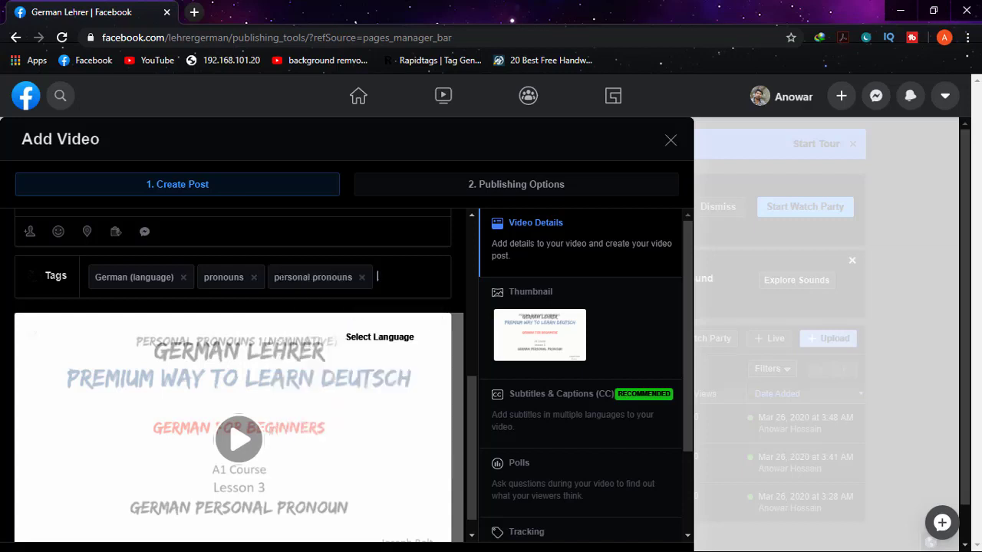
{"action": "type", "text": "learn"}
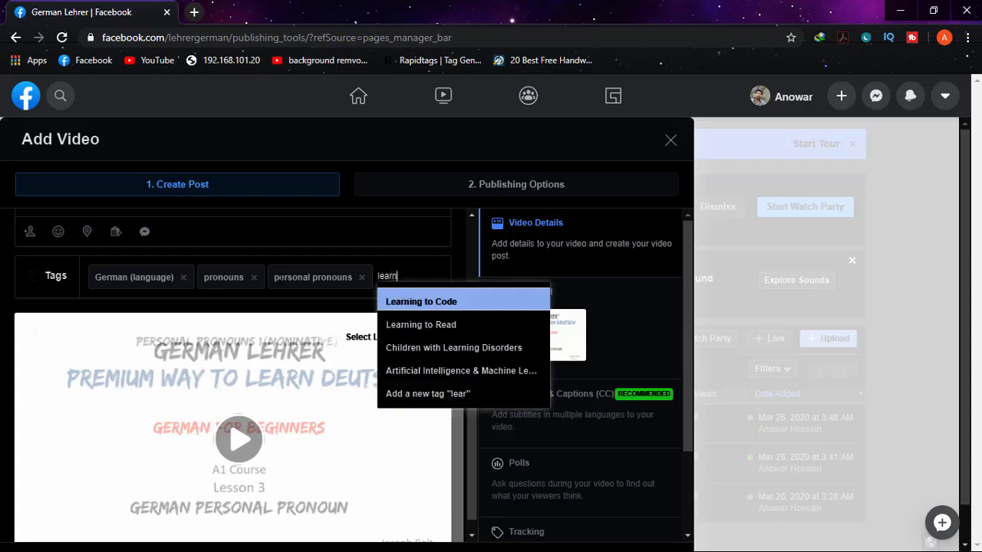
{"action": "type", "text": " german,"}
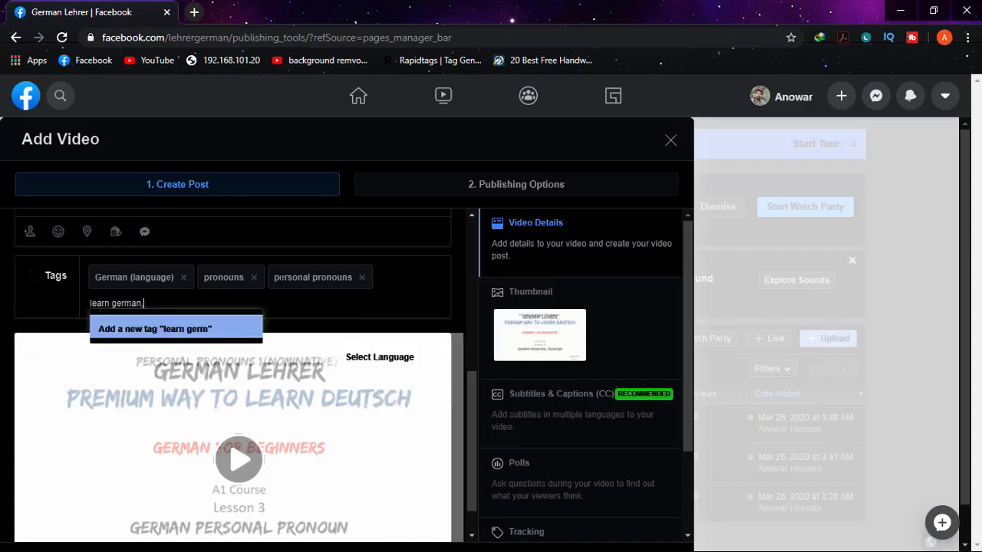
{"action": "type", "text": "german"}
{"action": "key", "text": "BackSpace"}
{"action": "key", "text": "BackSpace"}
{"action": "key", "text": "BackSpace"}
{"action": "key", "text": "BackSpace"}
{"action": "key", "text": "BackSpace"}
{"action": "key", "text": "BackSpace"}
{"action": "key", "text": "Return"}
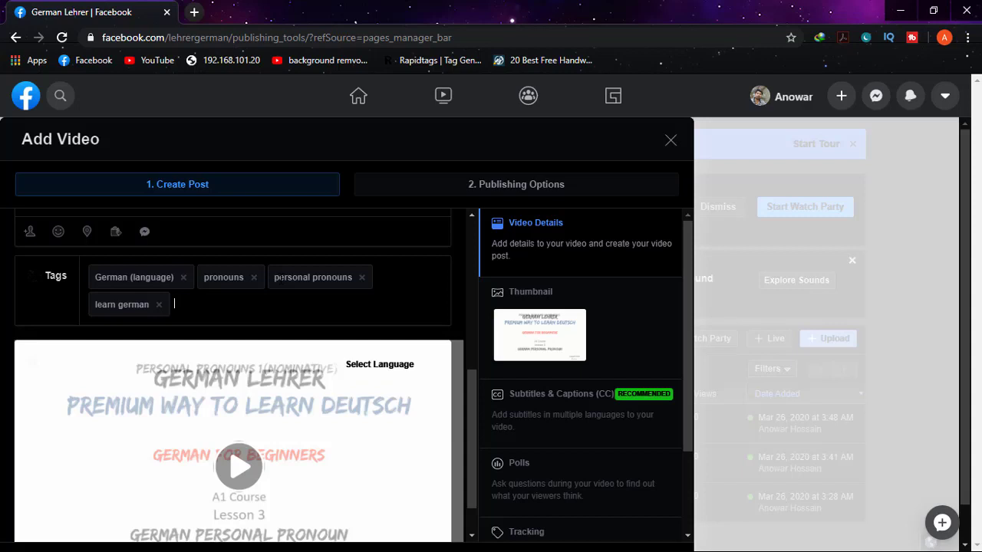
Add tags german pronouns, german a1 course and german lehrer.
{"action": "type", "text": "german"}
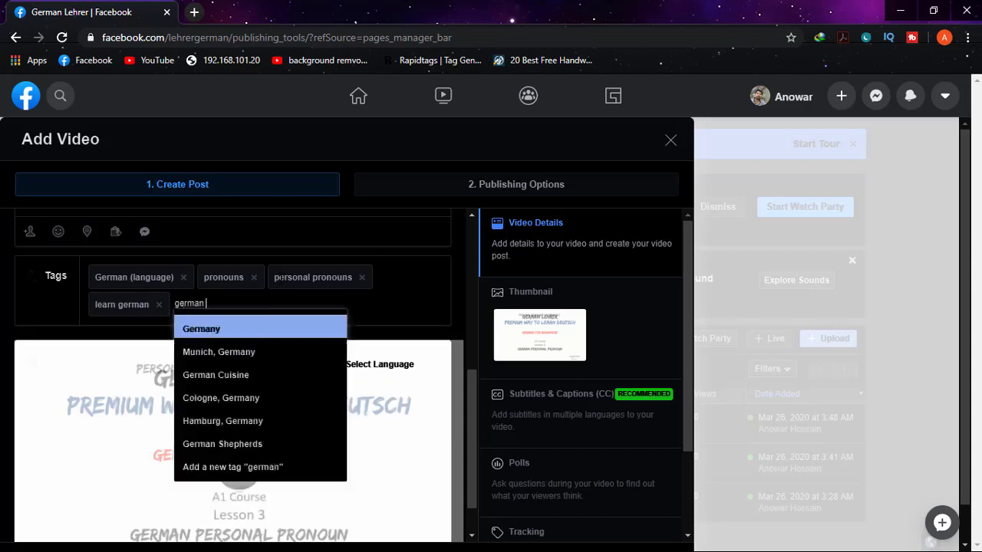
{"action": "type", "text": " pronouns"}
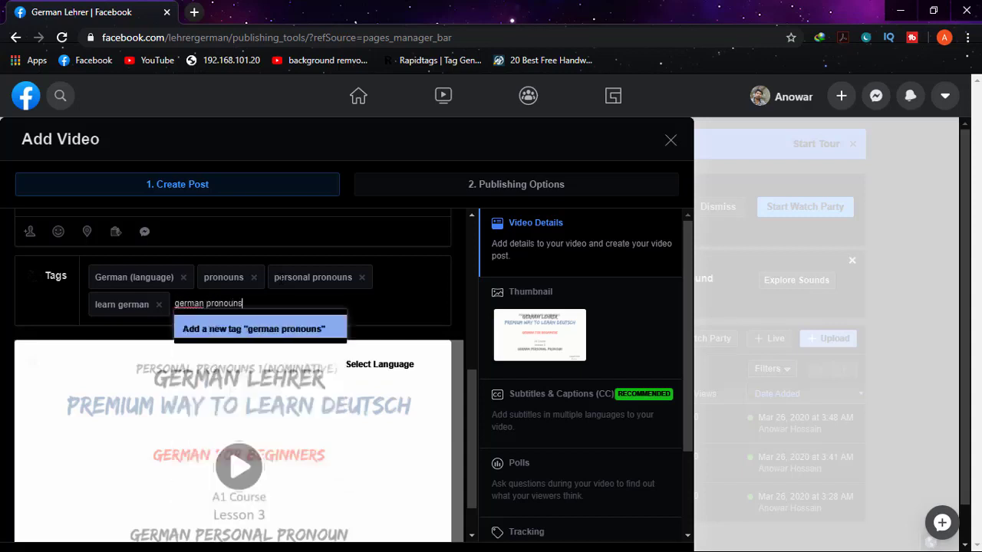
{"action": "key", "text": "Return"}
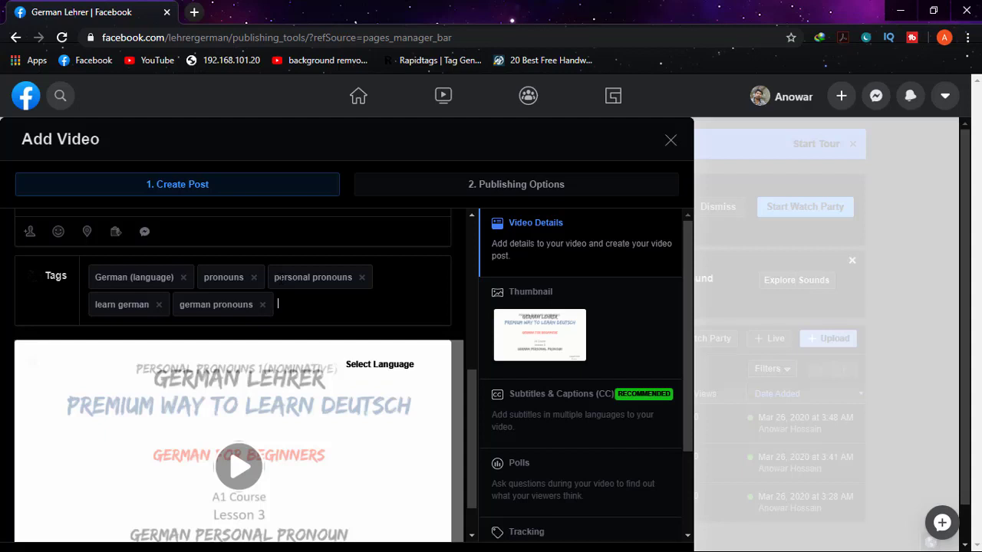
{"action": "type", "text": "ger"}
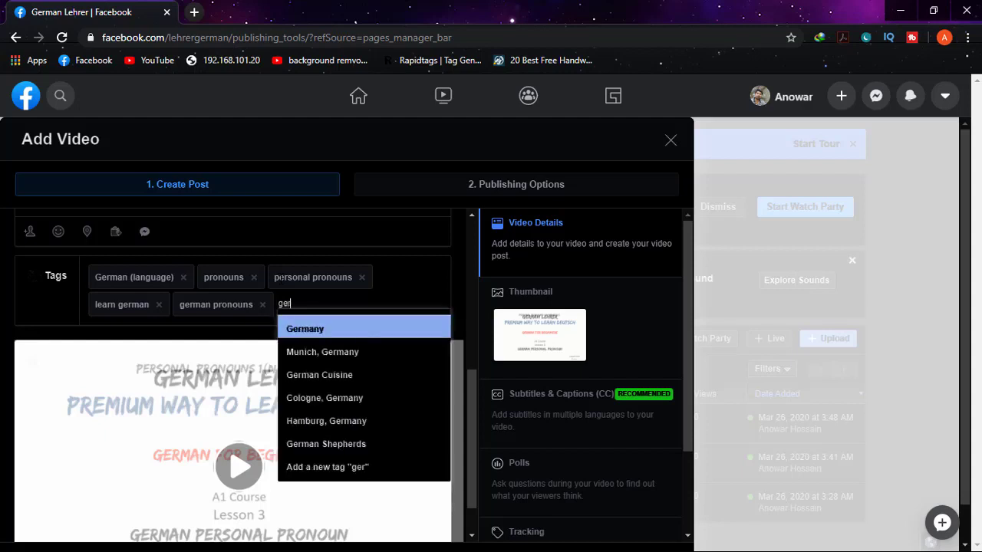
{"action": "type", "text": "ma"}
{"action": "key", "text": "BackSpace"}
{"action": "type", "text": "an a1"}
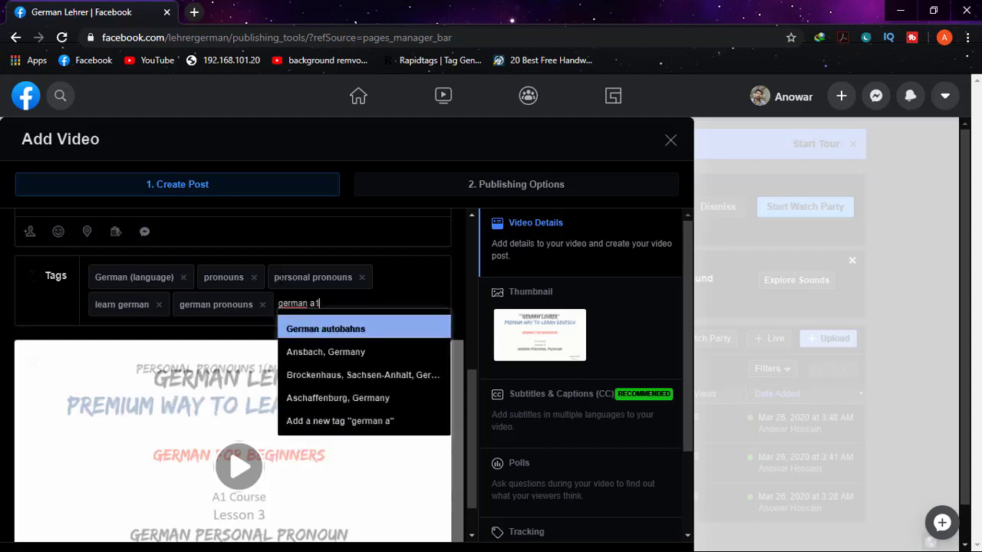
{"action": "type", "text": " course"}
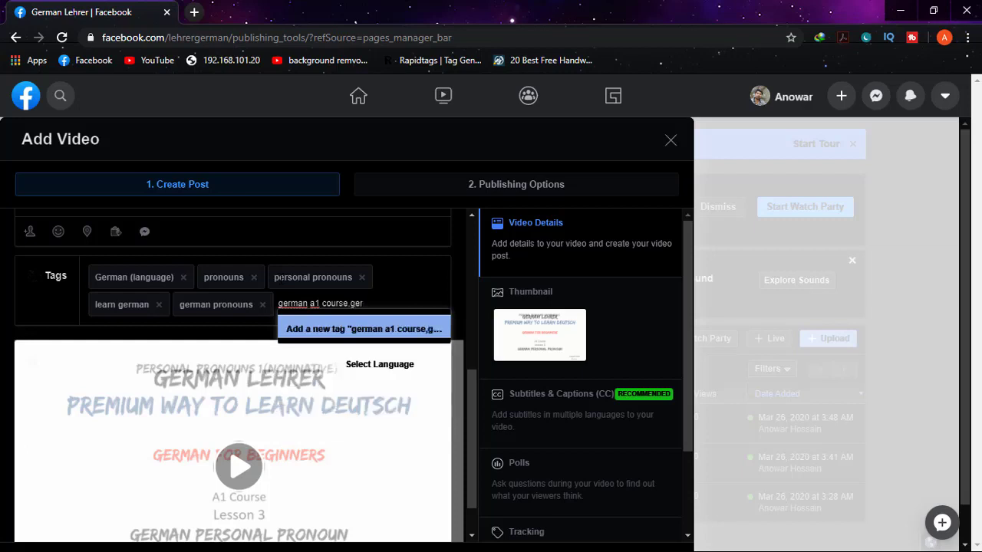
{"action": "key", "text": "BackSpace"}
{"action": "key", "text": "Return"}
{"action": "type", "text": "ge"}
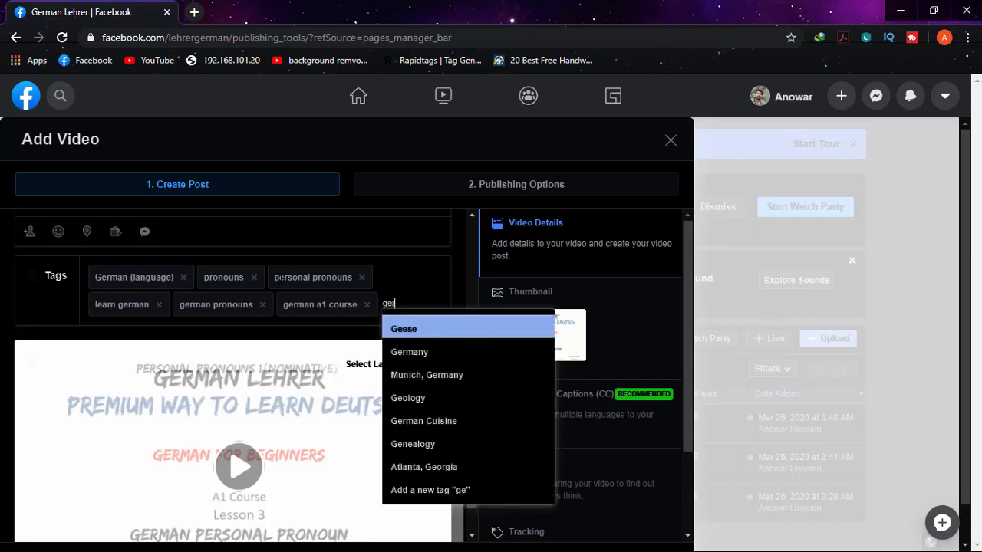
{"action": "type", "text": "rman lehre"}
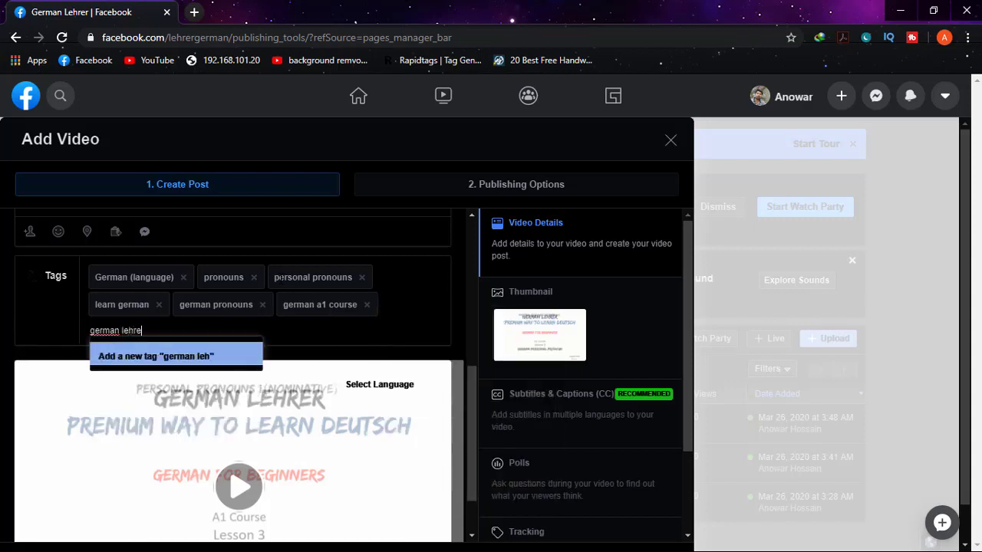
{"action": "type", "text": "r"}
{"action": "key", "text": "Return"}
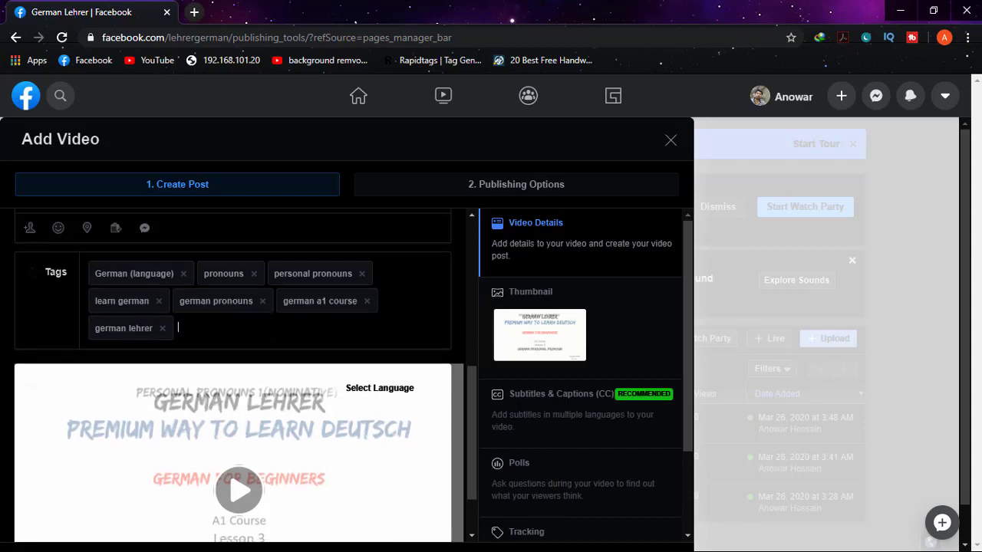
Set the Lesson 3 JPG as the video's custom thumbnail image.
{"action": "scroll", "coordinate": [192, 292], "scroll_direction": "down", "scroll_amount": 1}
{"action": "scroll", "coordinate": [192, 292], "scroll_direction": "up", "scroll_amount": 1}
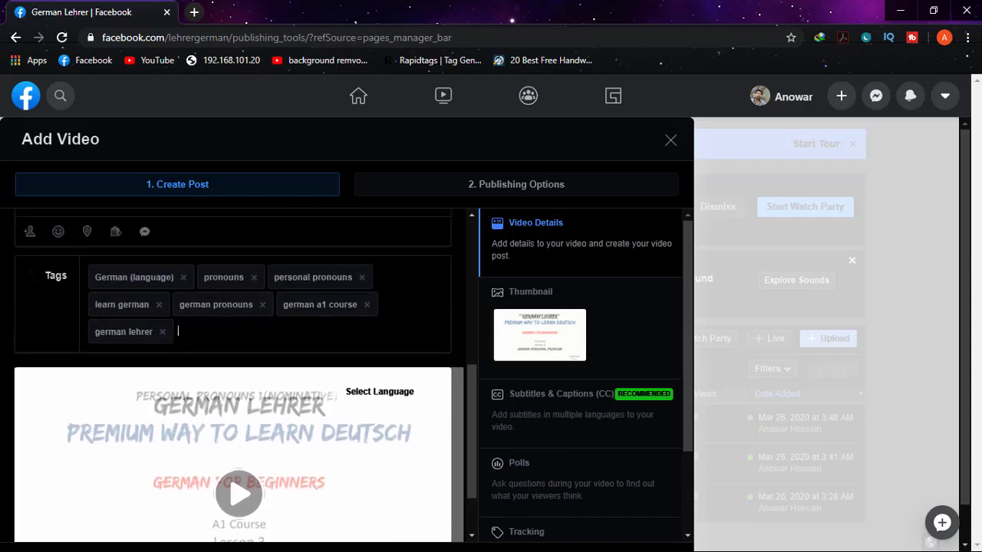
{"action": "scroll", "coordinate": [244, 328], "scroll_direction": "down", "scroll_amount": 1}
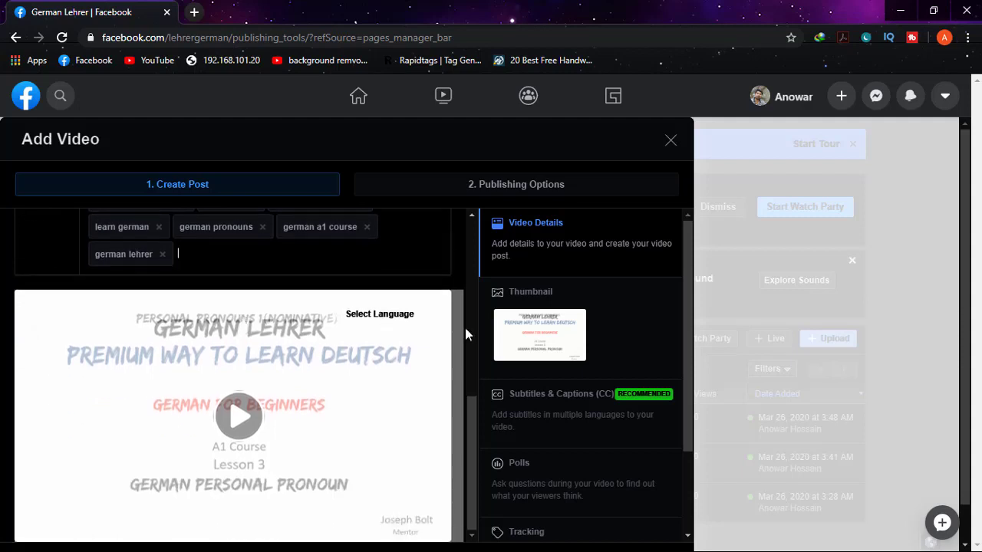
{"action": "left_click", "coordinate": [529, 346]}
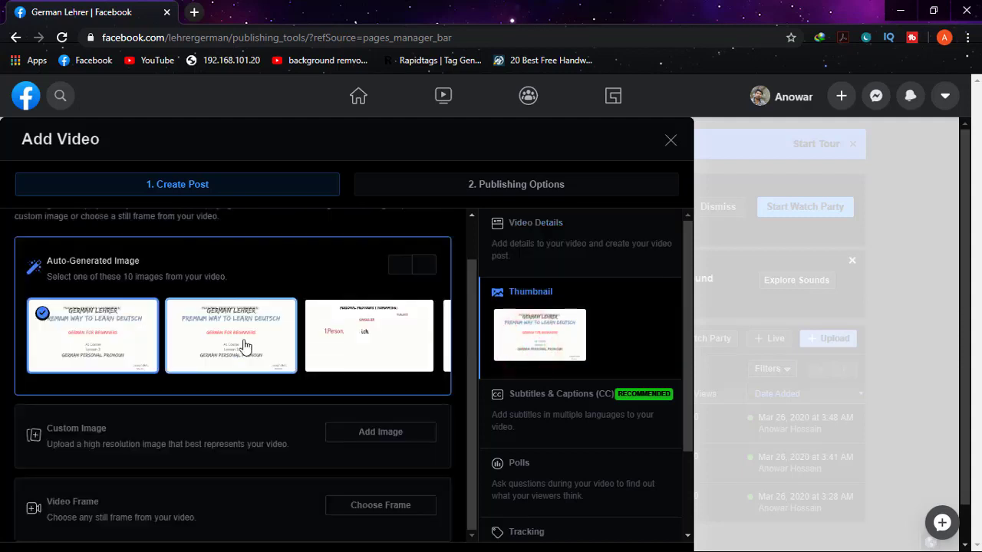
{"action": "left_click", "coordinate": [423, 267]}
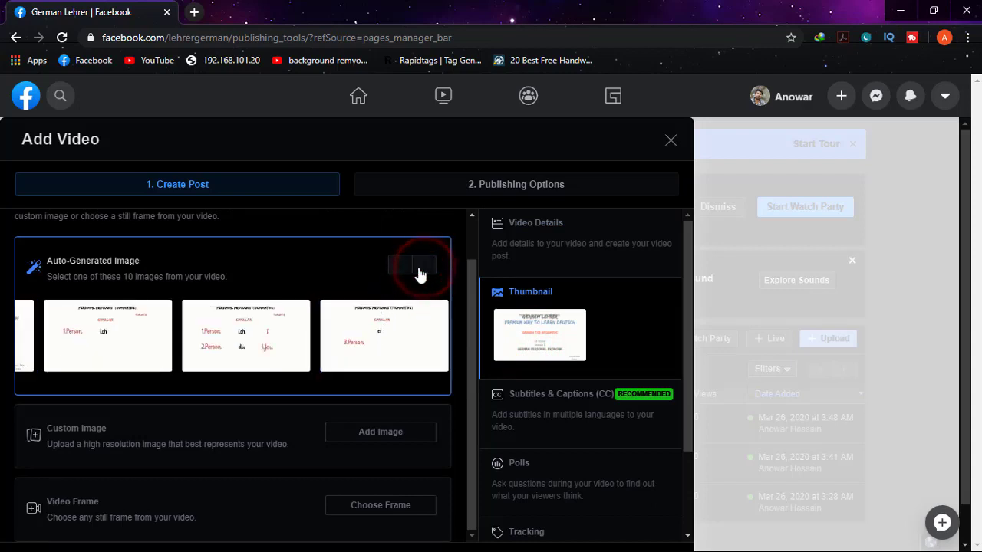
{"action": "left_click", "coordinate": [402, 269]}
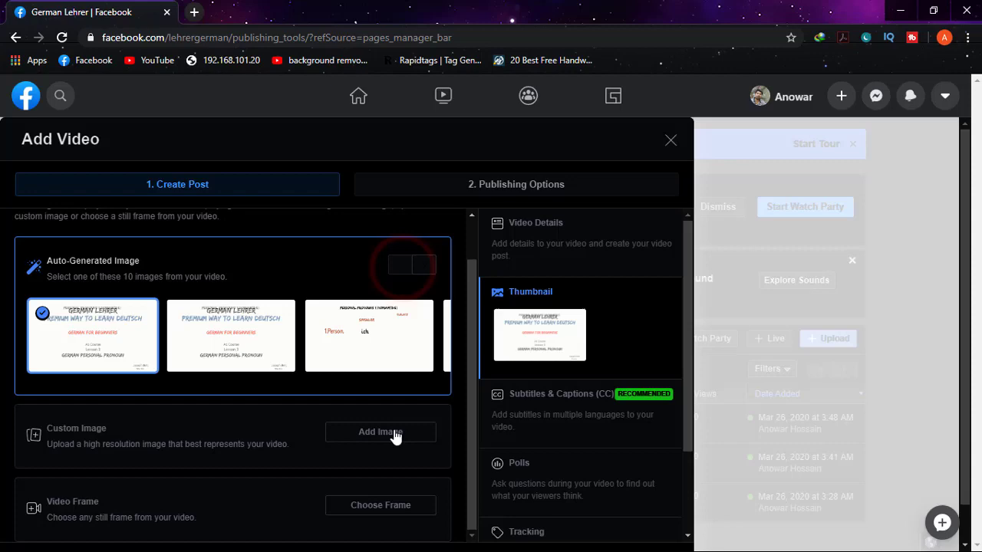
{"action": "left_click", "coordinate": [204, 438]}
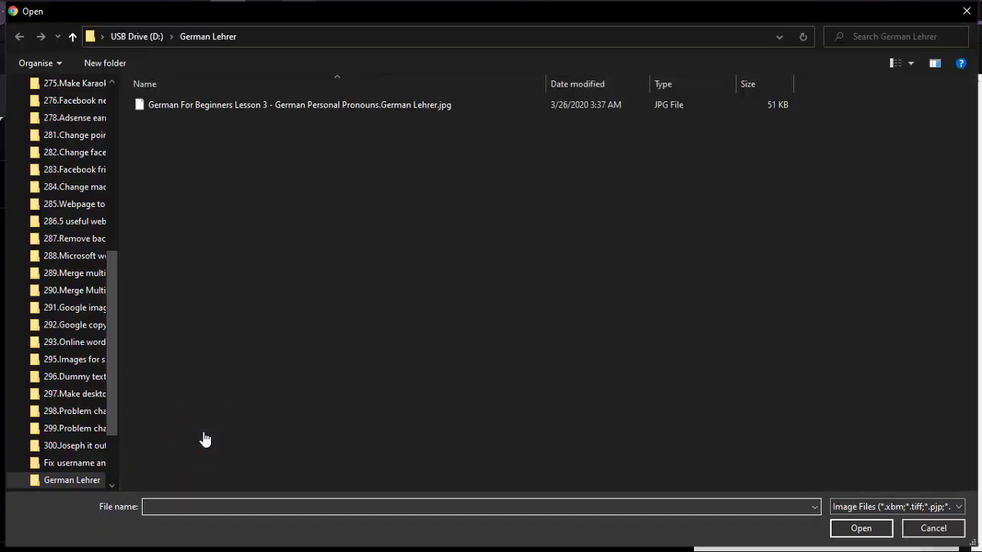
{"action": "left_click", "coordinate": [219, 104]}
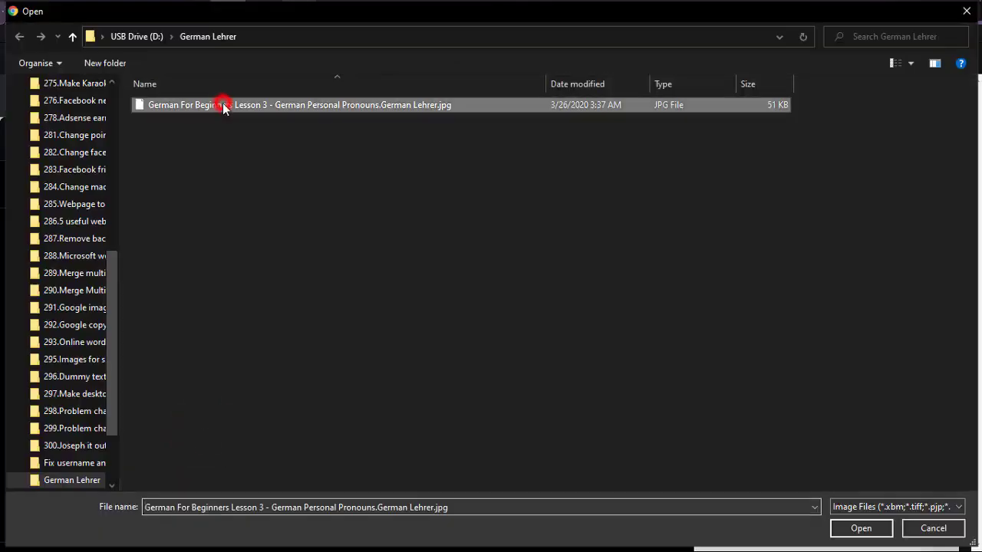
{"action": "double_click", "coordinate": [333, 107]}
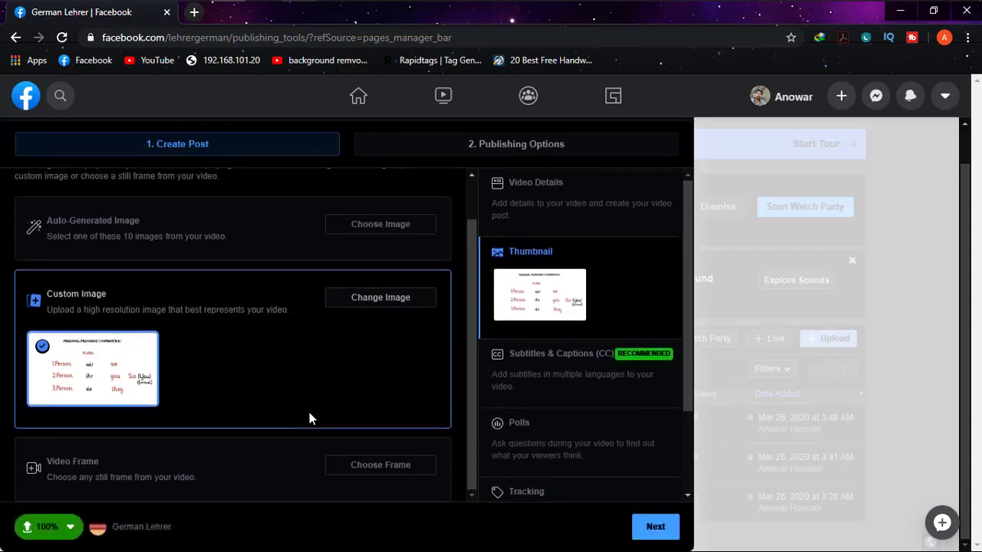
Return to the Video Details tab and review the title, description and tags.
{"action": "scroll", "coordinate": [312, 418], "scroll_direction": "up", "scroll_amount": 1}
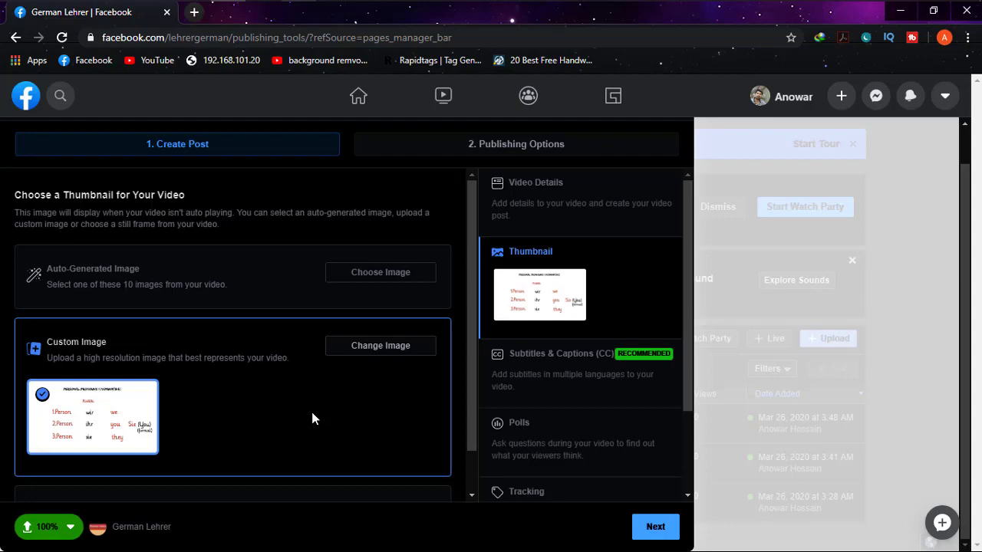
{"action": "scroll", "coordinate": [312, 412], "scroll_direction": "up", "scroll_amount": 1}
{"action": "left_click", "coordinate": [505, 251]}
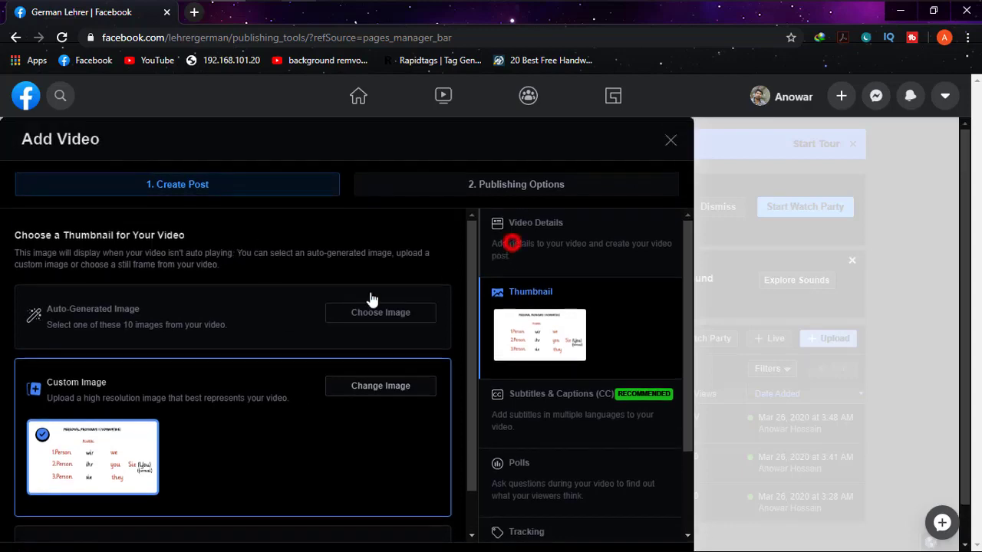
{"action": "scroll", "coordinate": [336, 338], "scroll_direction": "down", "scroll_amount": 3}
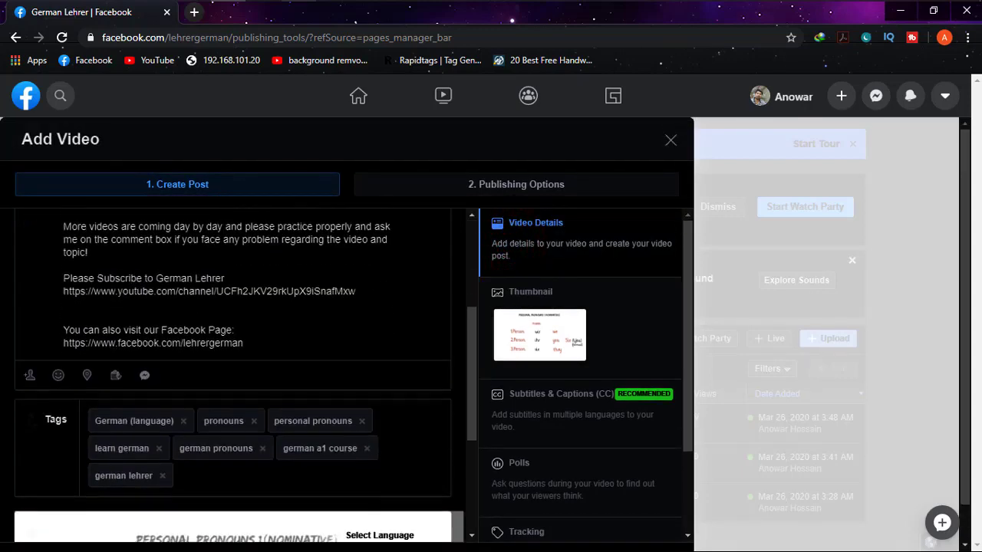
{"action": "scroll", "coordinate": [335, 338], "scroll_direction": "down", "scroll_amount": 3}
{"action": "scroll", "coordinate": [335, 351], "scroll_direction": "down", "scroll_amount": 1}
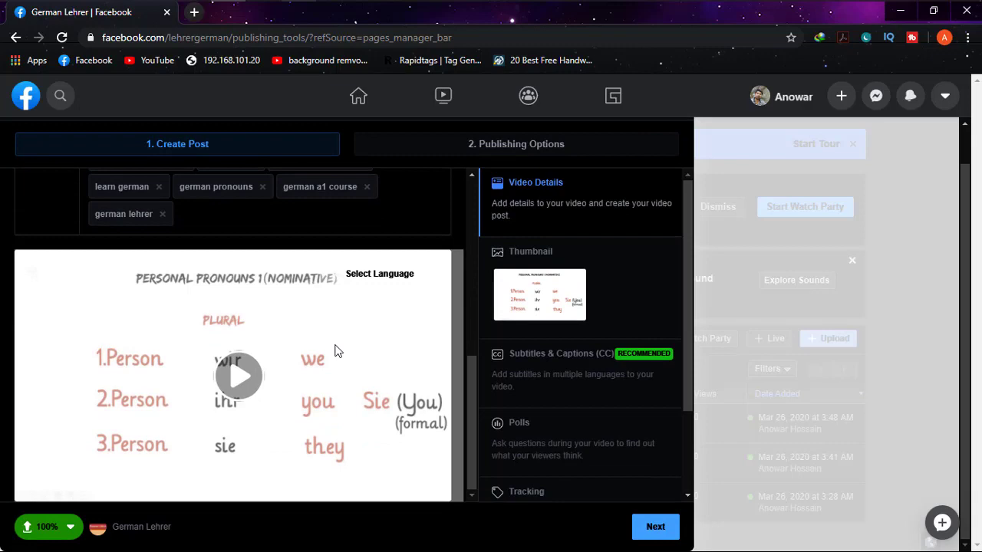
{"action": "scroll", "coordinate": [335, 351], "scroll_direction": "up", "scroll_amount": 3}
{"action": "scroll", "coordinate": [365, 300], "scroll_direction": "up", "scroll_amount": 3}
Advance to Publishing Options and review the settings, keeping Publish now selected.
{"action": "left_click", "coordinate": [418, 146]}
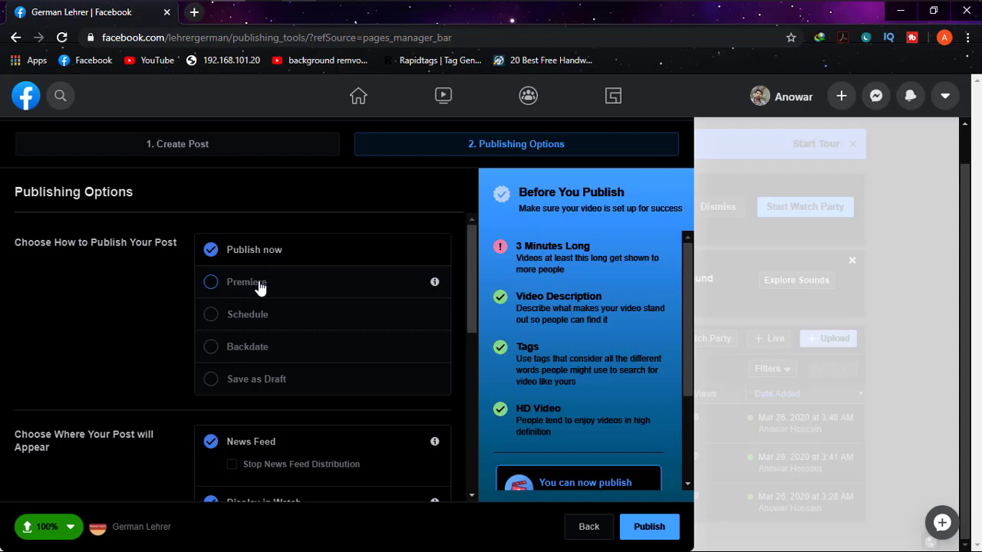
{"action": "scroll", "coordinate": [161, 297], "scroll_direction": "down", "scroll_amount": 2}
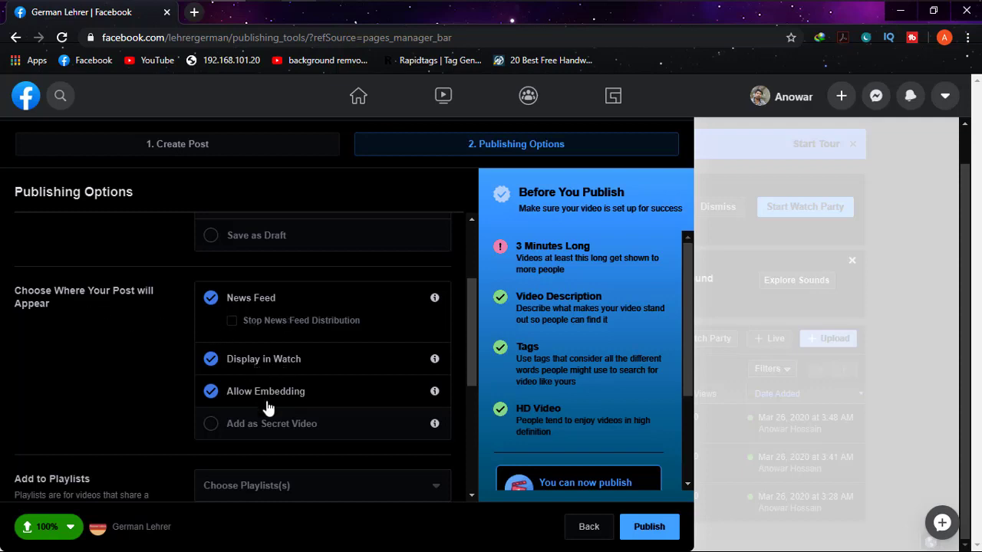
{"action": "scroll", "coordinate": [296, 346], "scroll_direction": "down", "scroll_amount": 2}
{"action": "scroll", "coordinate": [296, 346], "scroll_direction": "up", "scroll_amount": 2}
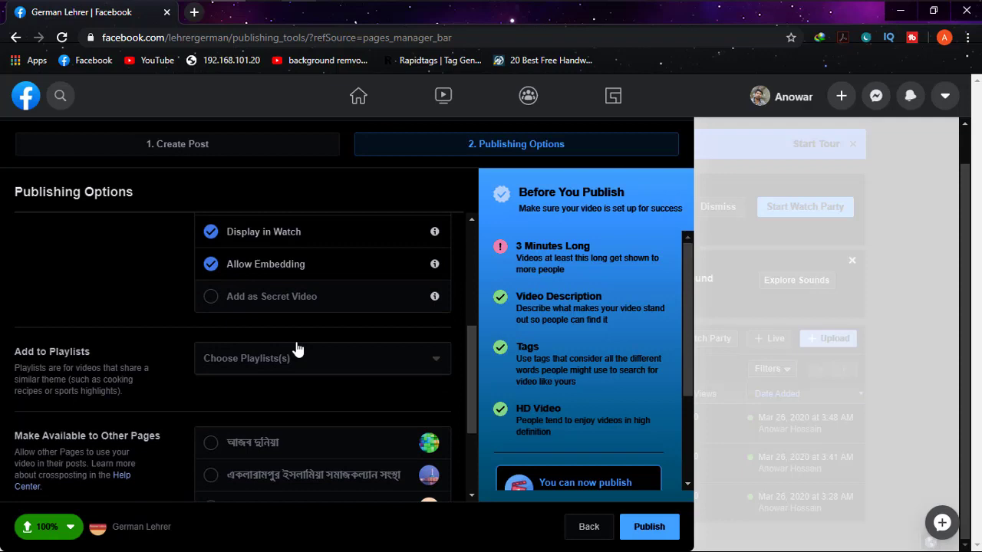
{"action": "scroll", "coordinate": [296, 349], "scroll_direction": "down", "scroll_amount": 3}
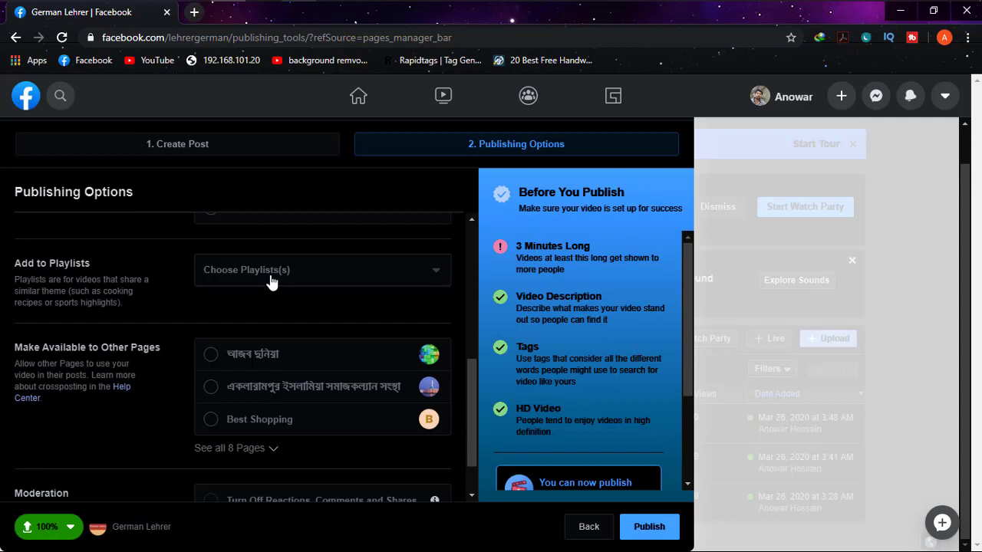
{"action": "scroll", "coordinate": [270, 283], "scroll_direction": "down", "scroll_amount": 1}
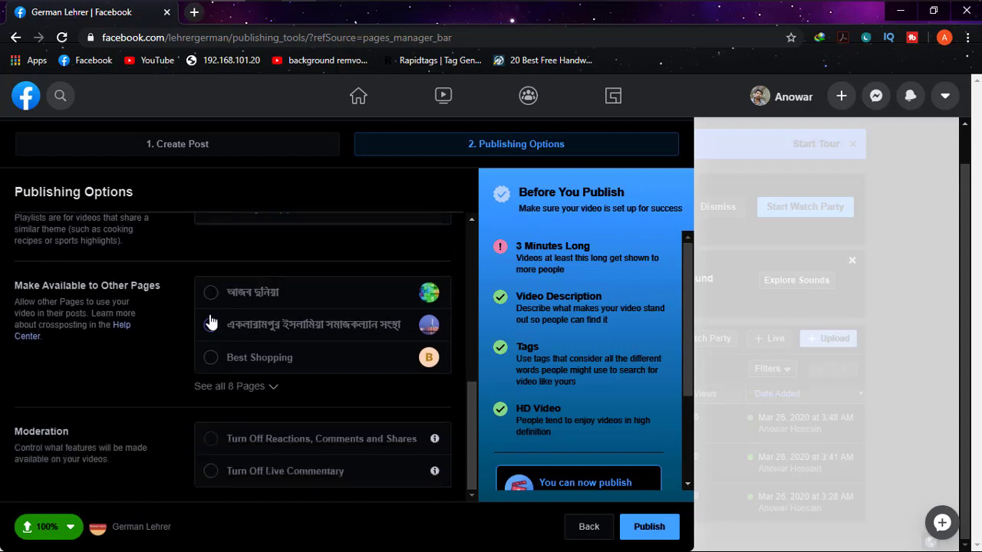
{"action": "scroll", "coordinate": [211, 322], "scroll_direction": "up", "scroll_amount": 5}
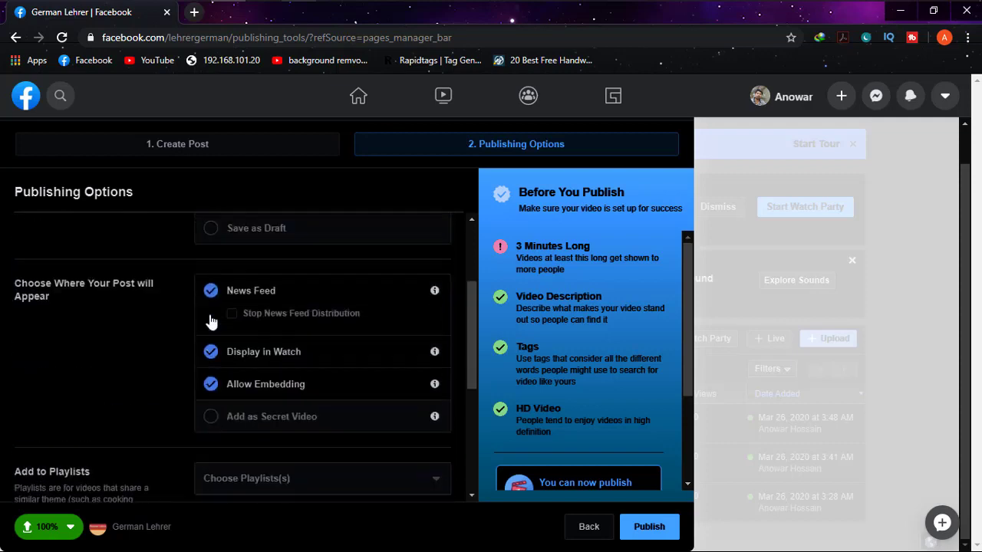
{"action": "scroll", "coordinate": [211, 322], "scroll_direction": "up", "scroll_amount": 2}
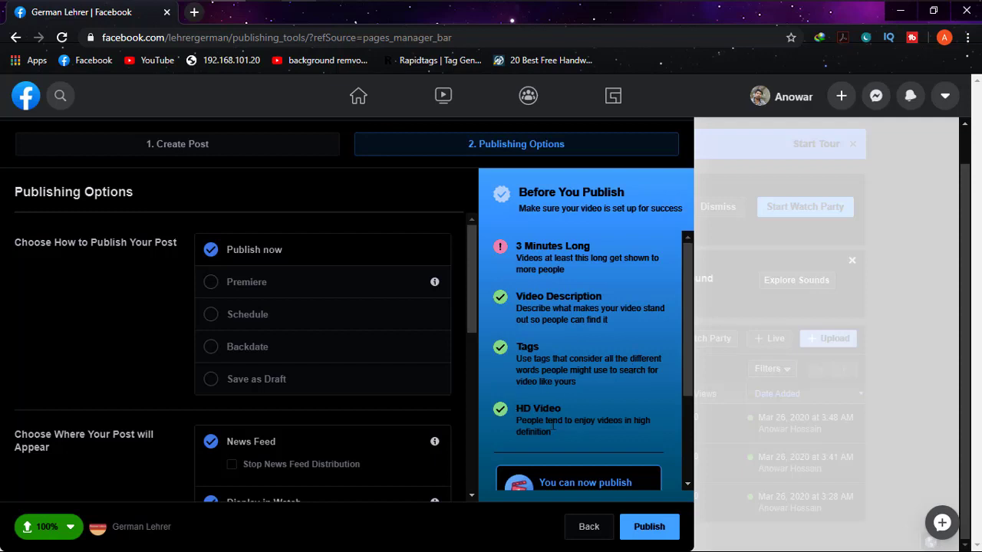
{"action": "scroll", "coordinate": [549, 420], "scroll_direction": "down", "scroll_amount": 2}
{"action": "scroll", "coordinate": [335, 353], "scroll_direction": "down", "scroll_amount": 4}
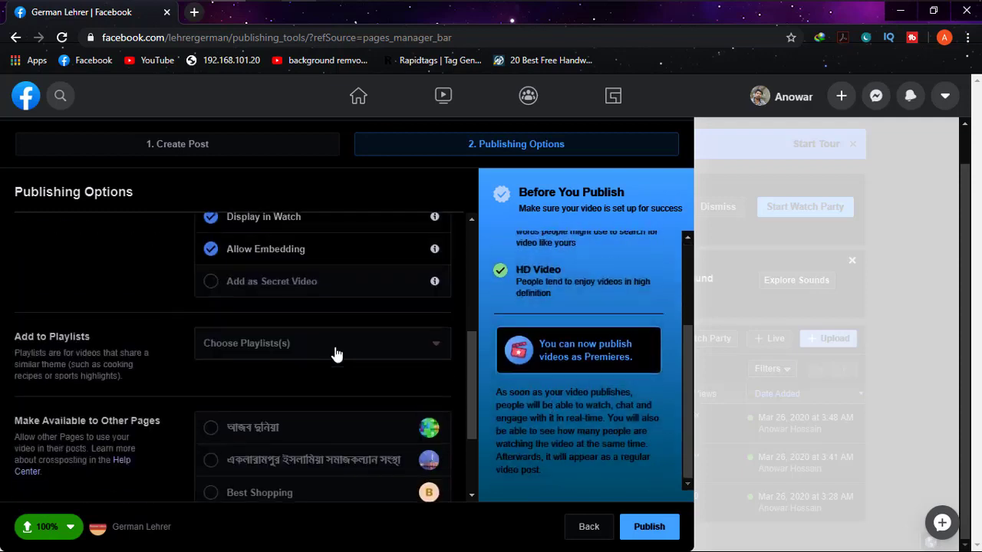
{"action": "scroll", "coordinate": [335, 353], "scroll_direction": "down", "scroll_amount": 2}
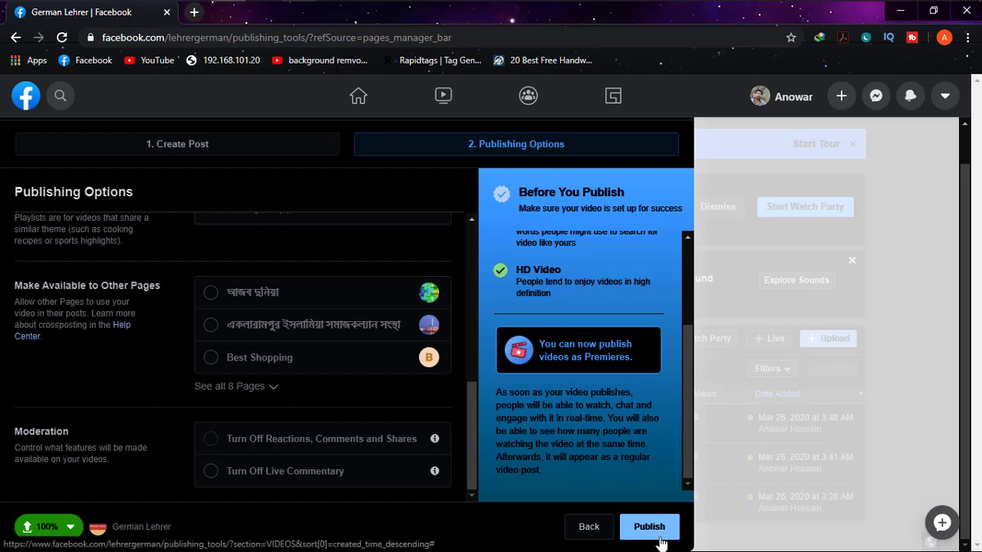
Publish the video and dismiss the processing notice.
{"action": "left_click", "coordinate": [659, 537]}
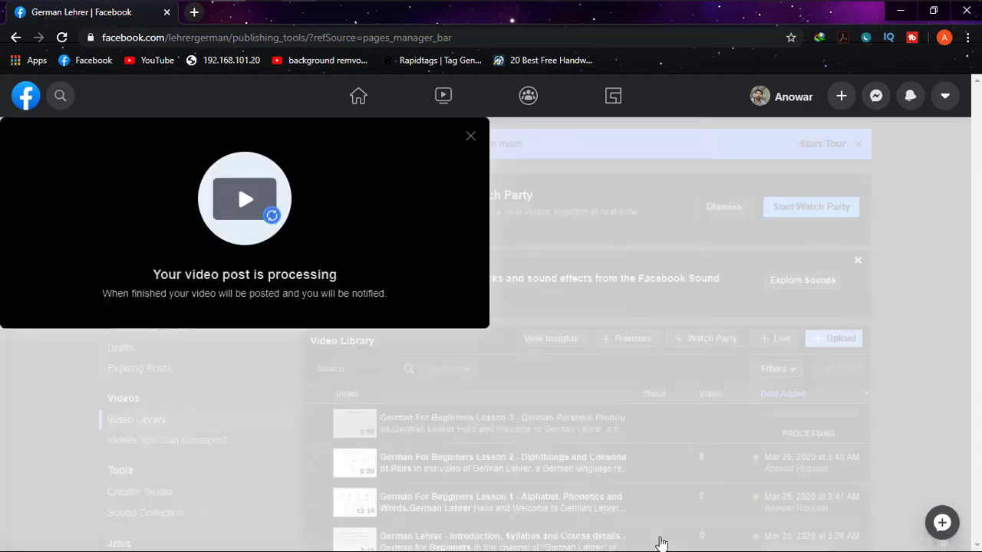
{"action": "left_click", "coordinate": [659, 542]}
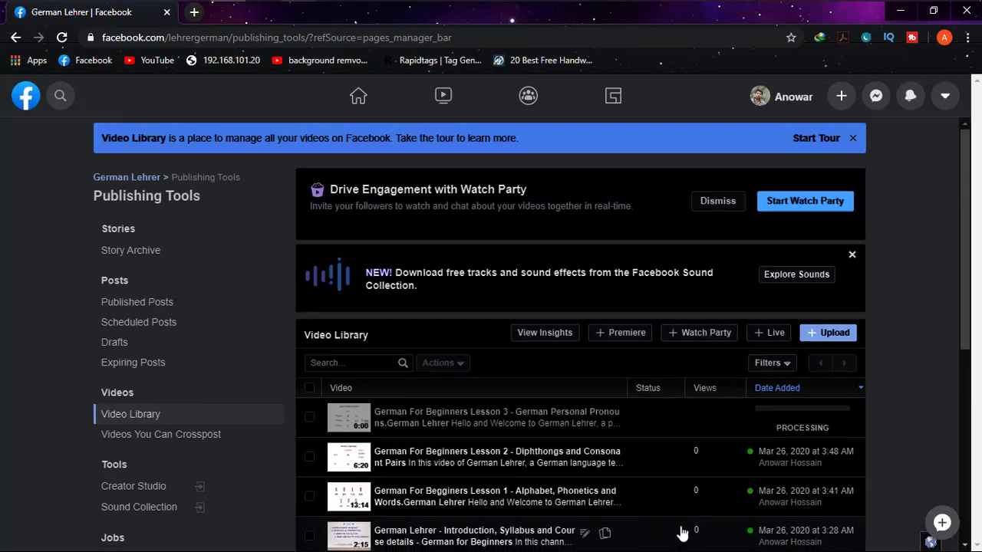
{"action": "scroll", "coordinate": [734, 392], "scroll_direction": "down", "scroll_amount": 3}
{"action": "scroll", "coordinate": [772, 215], "scroll_direction": "up", "scroll_amount": 2}
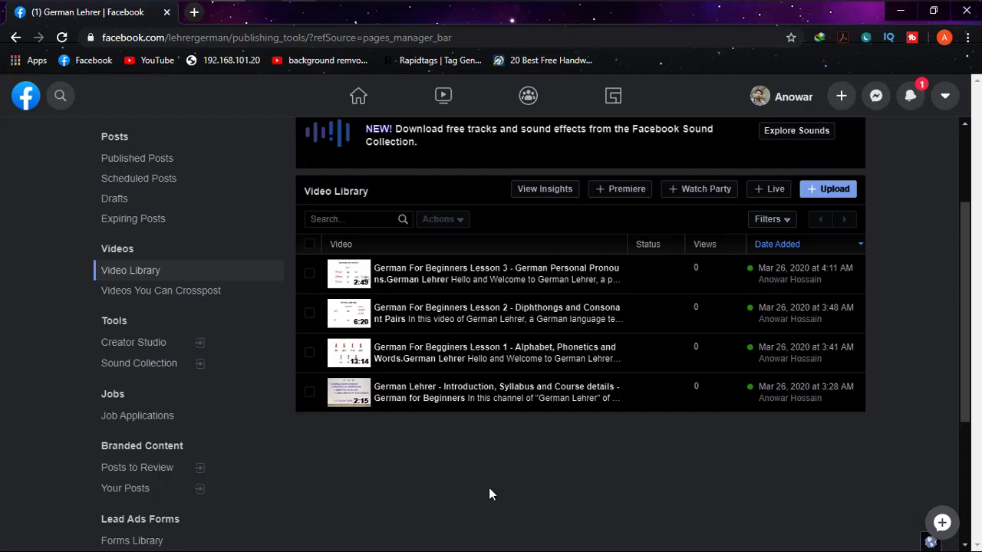
Scroll the Video Library to confirm Lesson 3 is listed first.
{"action": "scroll", "coordinate": [488, 487], "scroll_direction": "up", "scroll_amount": 2}
{"action": "scroll", "coordinate": [490, 487], "scroll_direction": "down", "scroll_amount": 2}
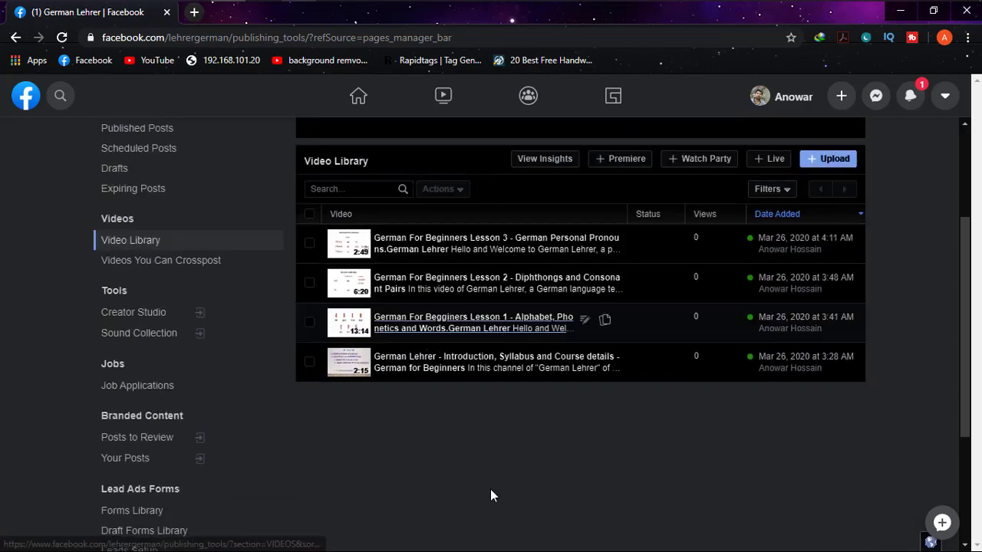
{"action": "scroll", "coordinate": [490, 489], "scroll_direction": "down", "scroll_amount": 2}
{"action": "scroll", "coordinate": [490, 488], "scroll_direction": "up", "scroll_amount": 2}
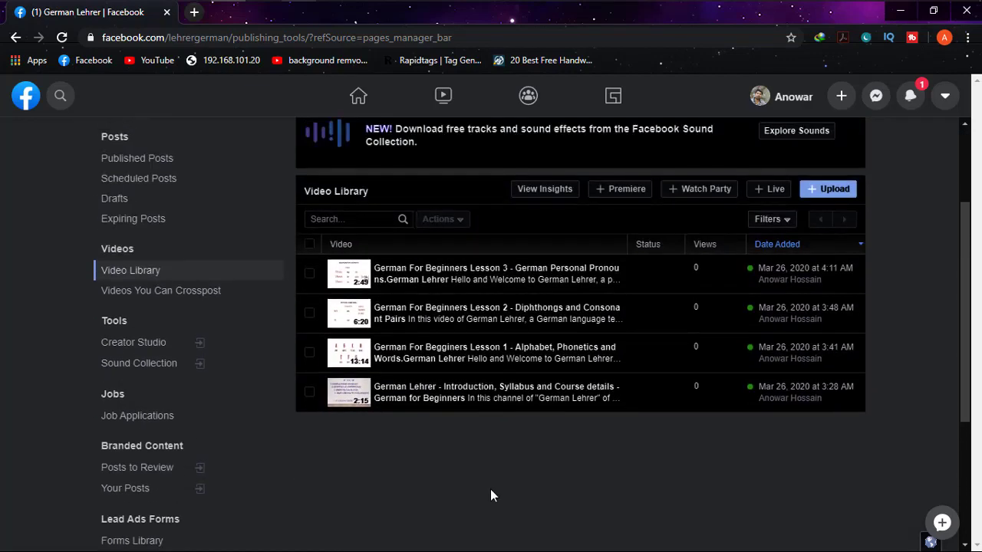
Minimize Chrome and File Explorer to show the JOSEPH IT desktop.
{"action": "left_click", "coordinate": [908, 15]}
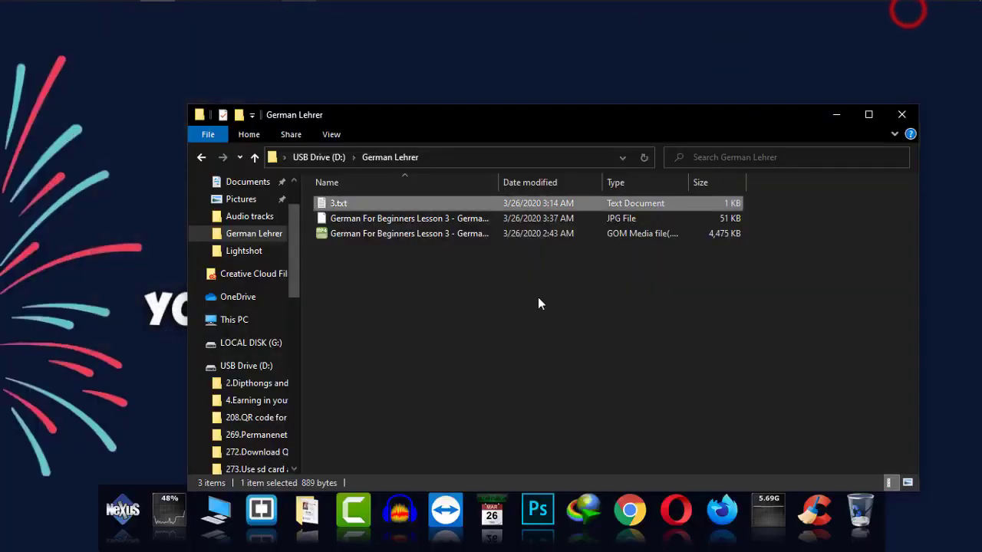
{"action": "left_click", "coordinate": [838, 117]}
{"action": "left_click", "coordinate": [491, 352]}
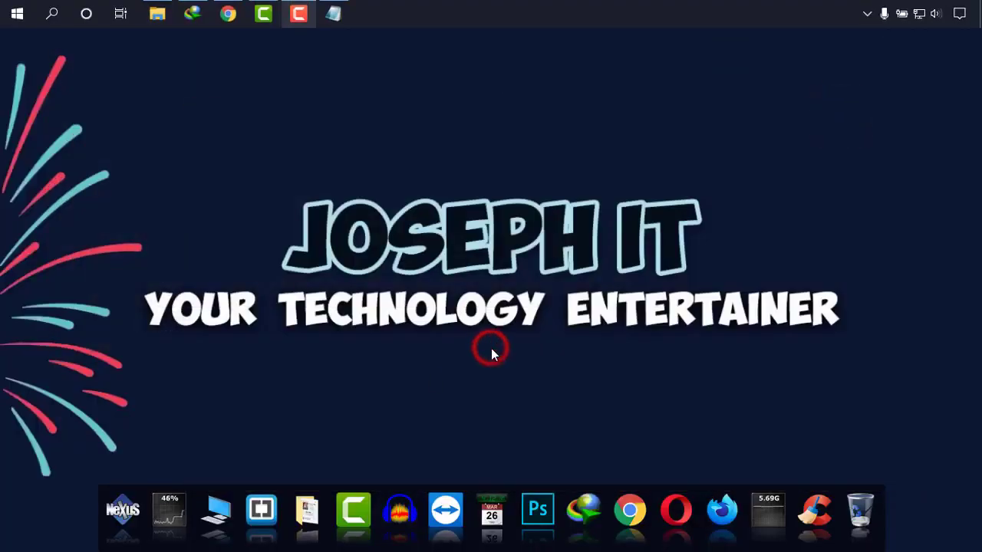